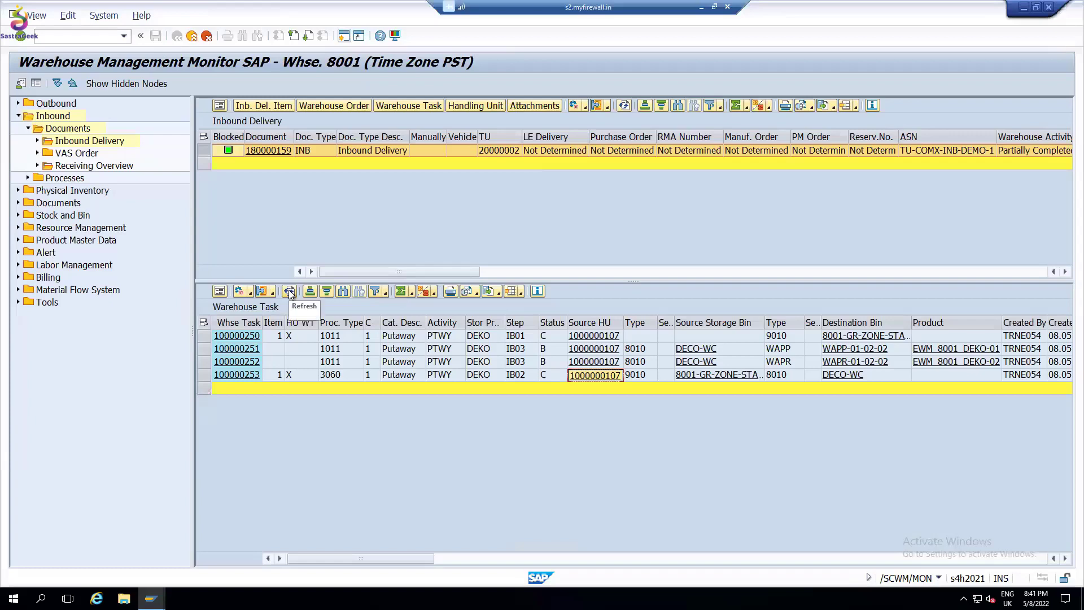
Step: Refresh the warehouse task list of the inbound delivery and check the status of the VS01 tasks
{"action": "left_click", "coordinate": [289, 293]}
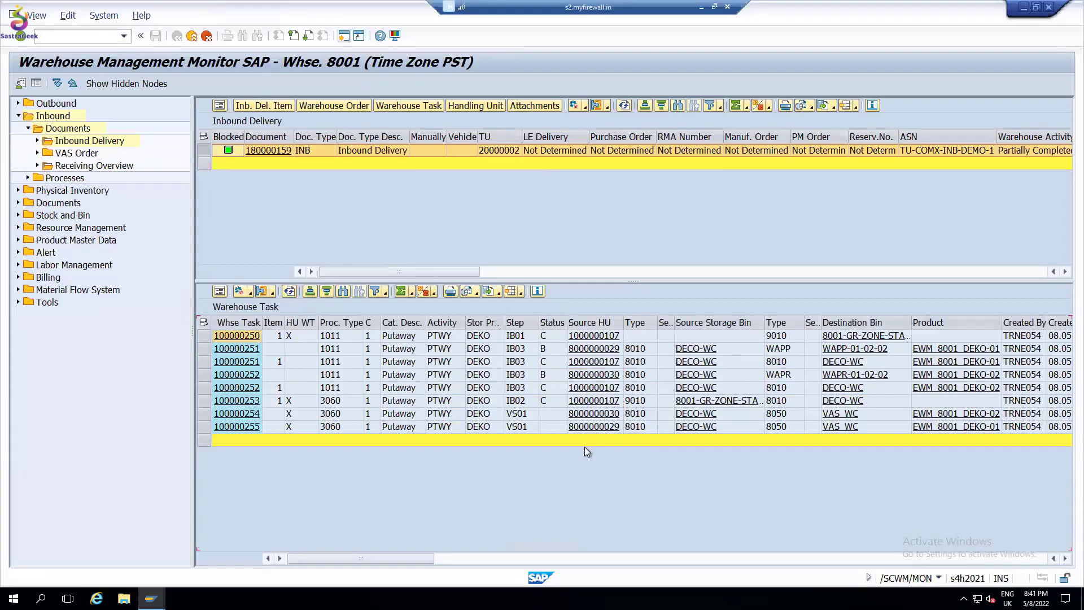
{"action": "left_click", "coordinate": [552, 413]}
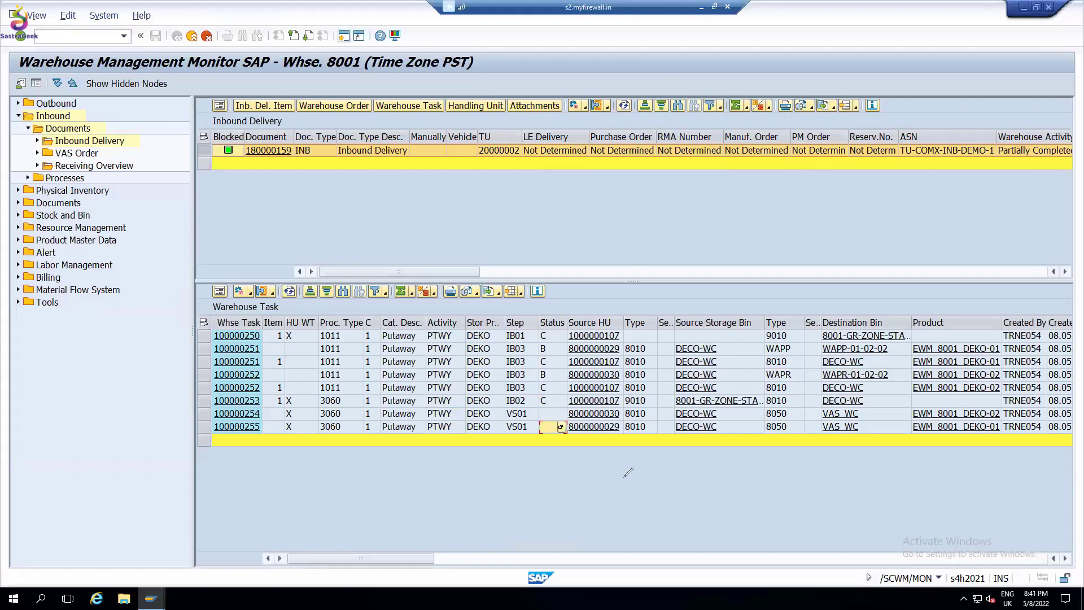
{"action": "mouse_move", "coordinate": [609, 468]}
{"action": "left_mouse_down"}
{"action": "mouse_move", "coordinate": [612, 511]}
{"action": "mouse_move", "coordinate": [660, 515]}
{"action": "mouse_move", "coordinate": [618, 520]}
{"action": "mouse_move", "coordinate": [627, 504]}
{"action": "mouse_move", "coordinate": [720, 495]}
{"action": "left_mouse_up"}
{"action": "left_click_drag", "start_coordinate": [743, 476], "coordinate": [744, 515]}
{"action": "mouse_move", "coordinate": [733, 455]}
{"action": "left_mouse_down"}
{"action": "mouse_move", "coordinate": [800, 511]}
{"action": "mouse_move", "coordinate": [761, 528]}
{"action": "left_mouse_up"}
{"action": "mouse_move", "coordinate": [765, 508]}
{"action": "left_mouse_down"}
{"action": "mouse_move", "coordinate": [767, 479]}
{"action": "mouse_move", "coordinate": [759, 511]}
{"action": "mouse_move", "coordinate": [869, 496]}
{"action": "mouse_move", "coordinate": [859, 503]}
{"action": "left_mouse_up"}
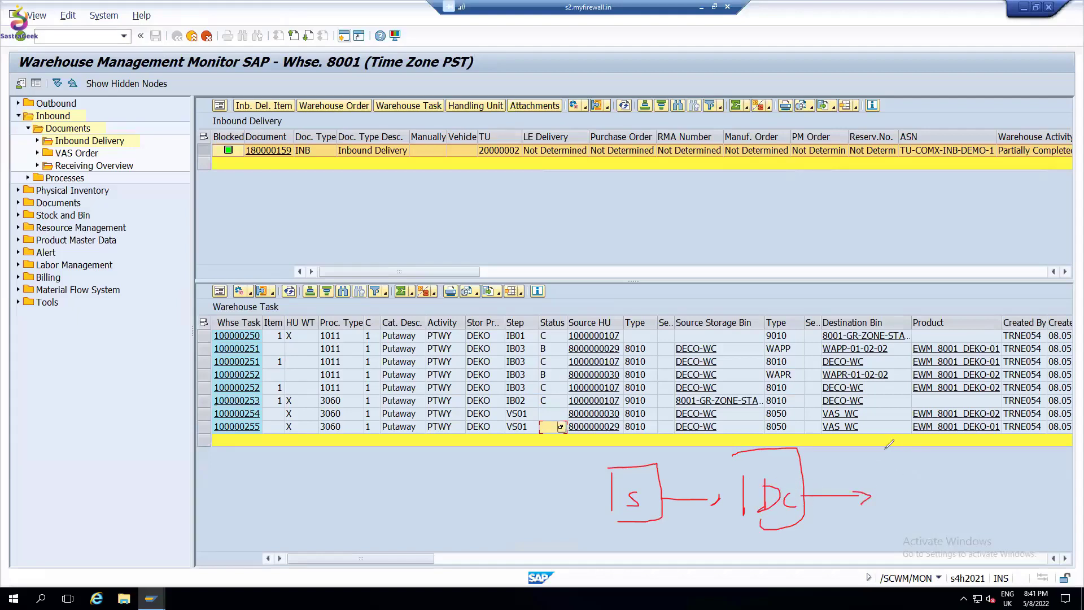
{"action": "mouse_move", "coordinate": [885, 449]}
{"action": "left_mouse_down"}
{"action": "mouse_move", "coordinate": [888, 524]}
{"action": "mouse_move", "coordinate": [942, 497]}
{"action": "mouse_move", "coordinate": [902, 532]}
{"action": "left_mouse_up"}
{"action": "left_click_drag", "start_coordinate": [903, 481], "coordinate": [917, 483]}
{"action": "mouse_move", "coordinate": [918, 511]}
{"action": "left_mouse_down"}
{"action": "mouse_move", "coordinate": [933, 509]}
{"action": "mouse_move", "coordinate": [933, 497]}
{"action": "mouse_move", "coordinate": [929, 509]}
{"action": "mouse_move", "coordinate": [983, 492]}
{"action": "mouse_move", "coordinate": [996, 507]}
{"action": "left_mouse_up"}
{"action": "left_click", "coordinate": [941, 487]}
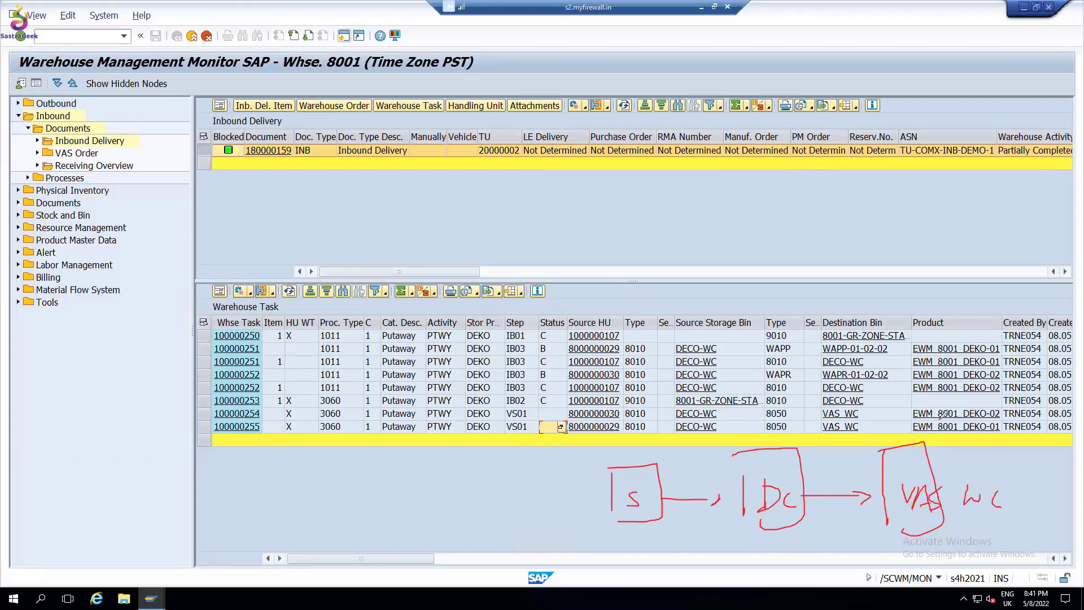
{"action": "left_click_drag", "start_coordinate": [642, 414], "coordinate": [709, 471]}
{"action": "left_click_drag", "start_coordinate": [793, 423], "coordinate": [875, 469]}
{"action": "left_click_drag", "start_coordinate": [543, 413], "coordinate": [551, 421]}
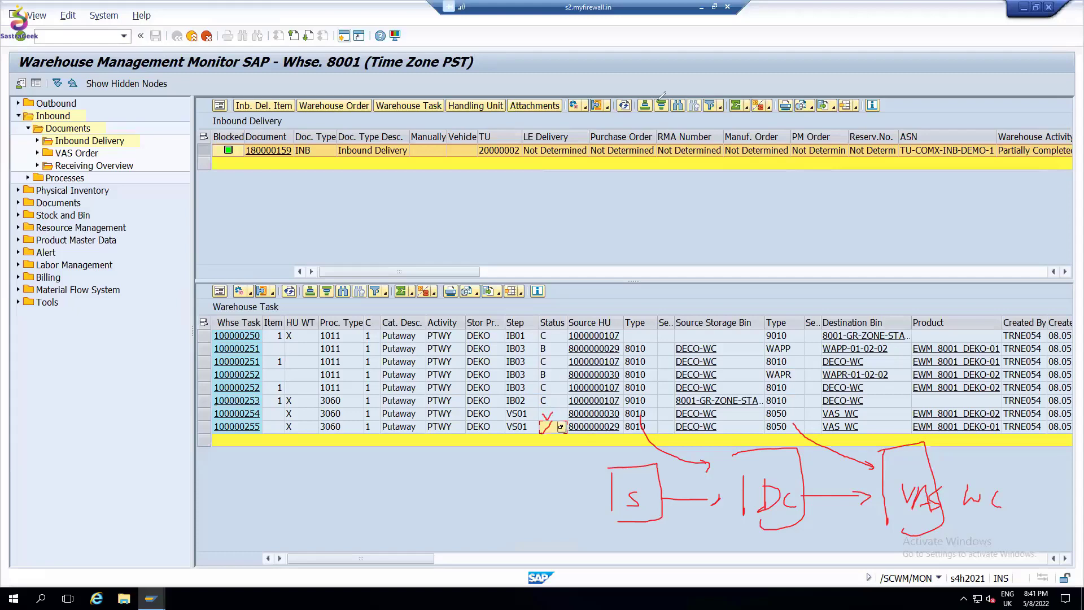
{"action": "key", "text": "Escape"}
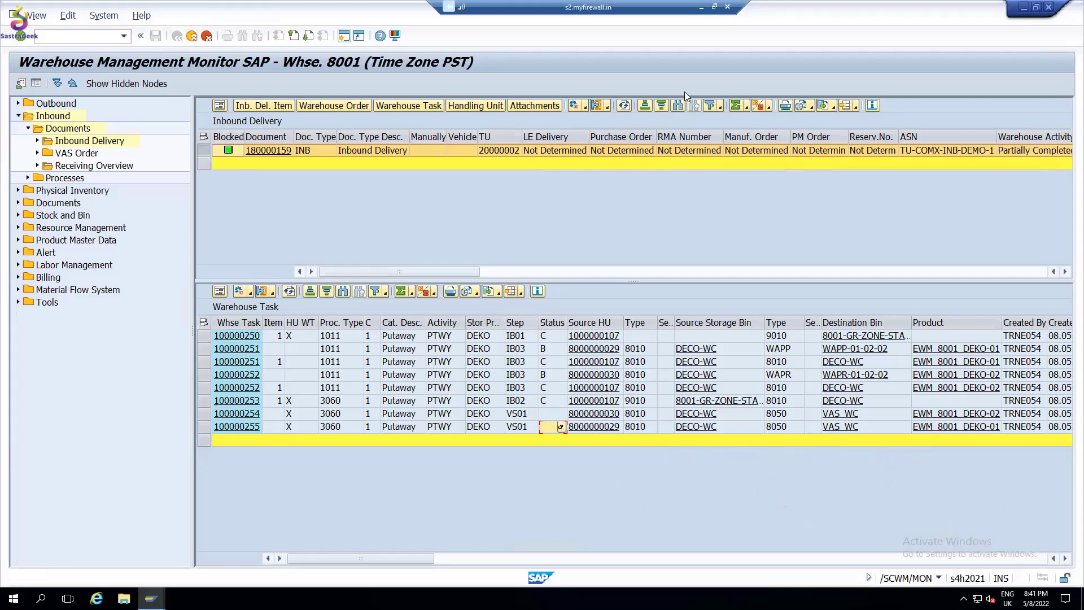
Step: Confirm the two open VS01 putaway tasks from DECO-WC to VAS_WC and close the log
{"action": "left_click_drag", "start_coordinate": [203, 416], "coordinate": [202, 429]}
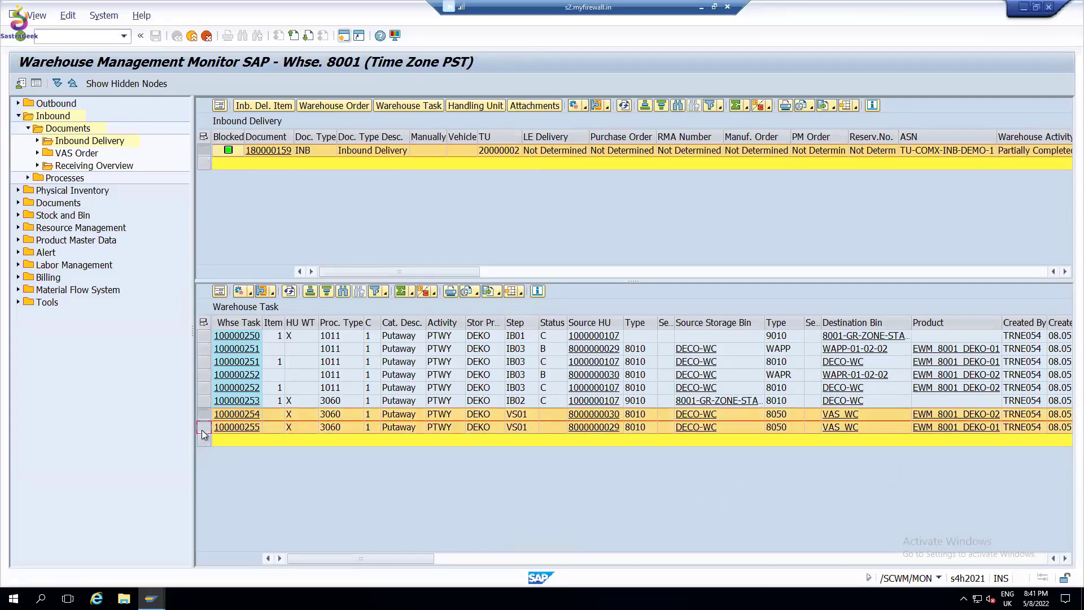
{"action": "left_click", "coordinate": [249, 295]}
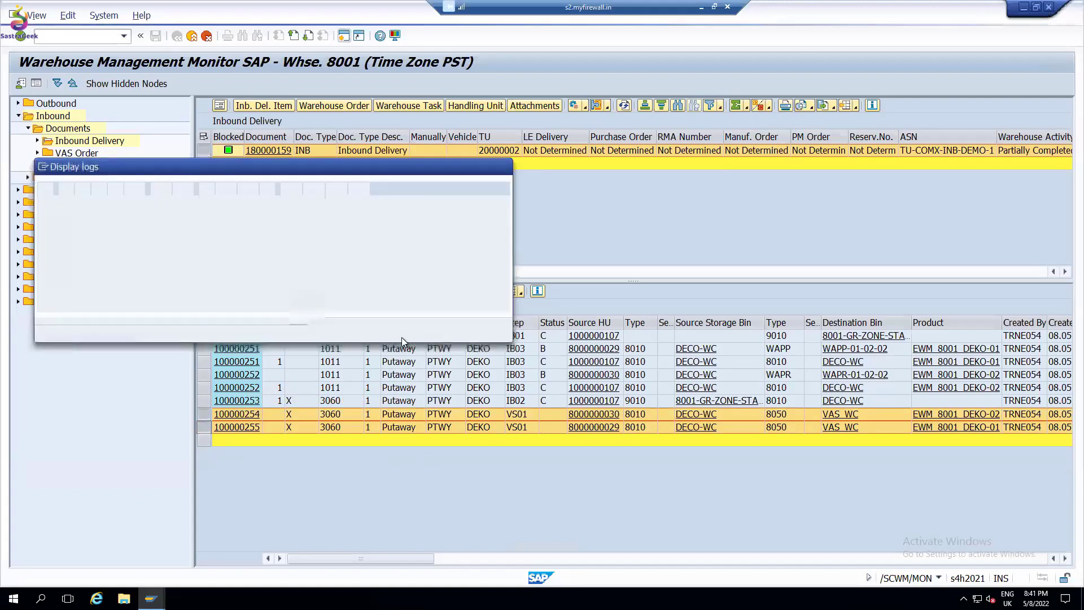
{"action": "left_click", "coordinate": [342, 330]}
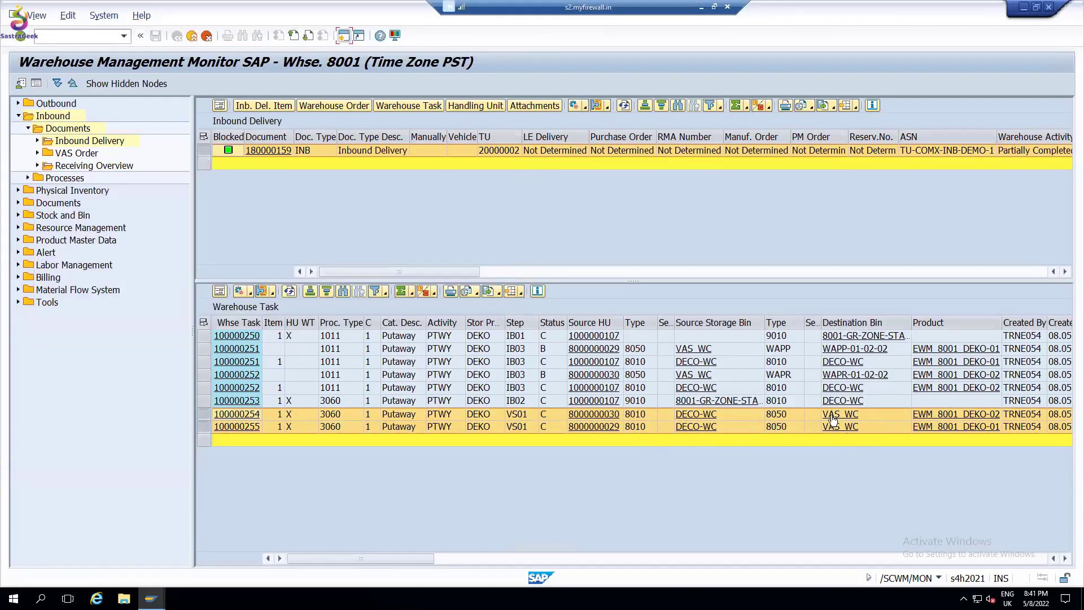
{"action": "left_click", "coordinate": [643, 414]}
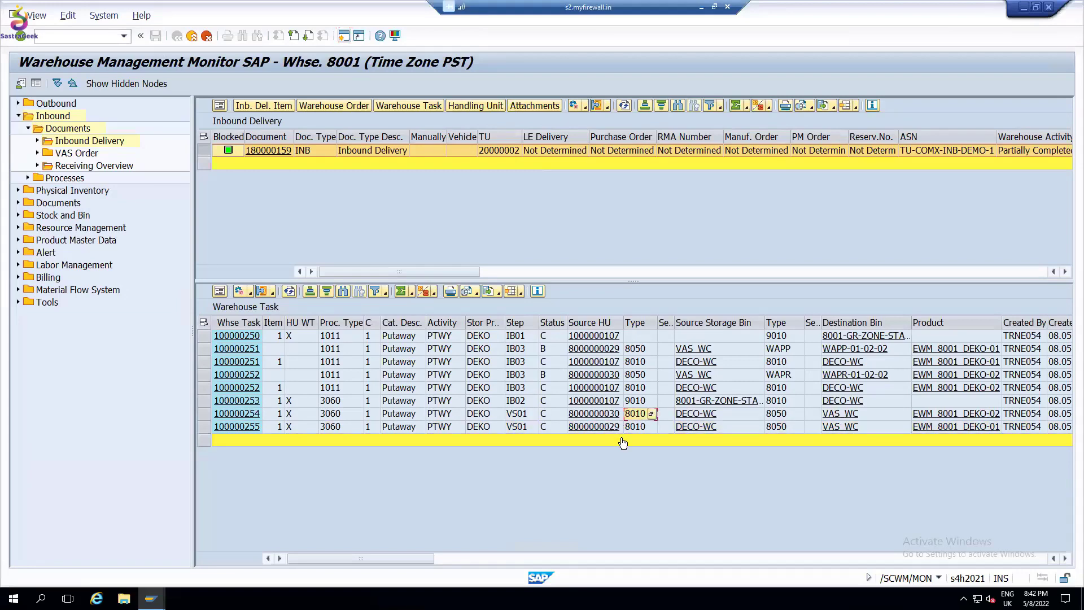
{"action": "left_click", "coordinate": [620, 415]}
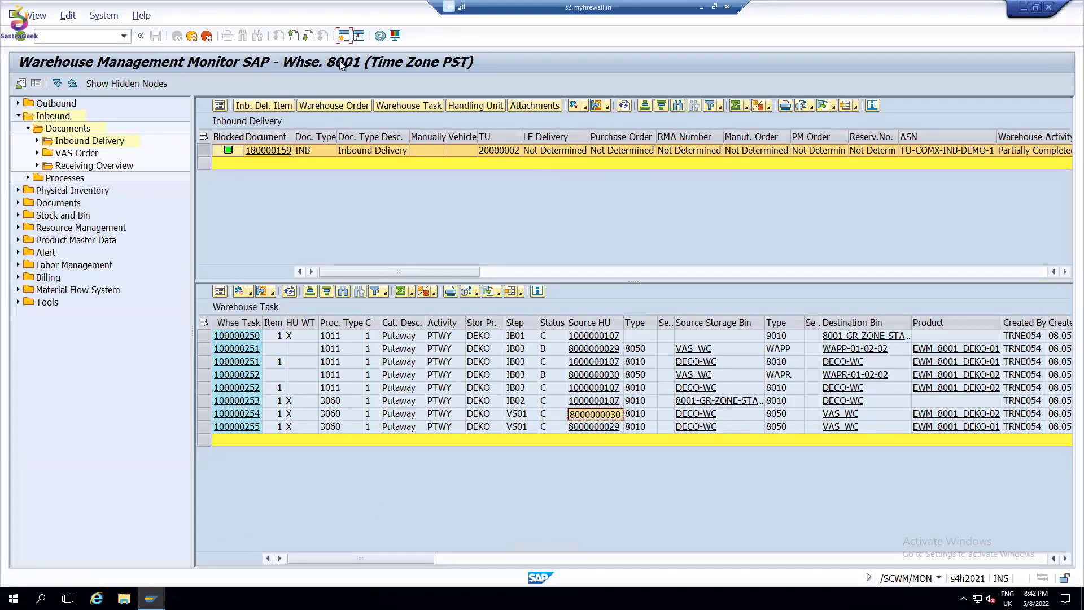
{"action": "left_click", "coordinate": [344, 38]}
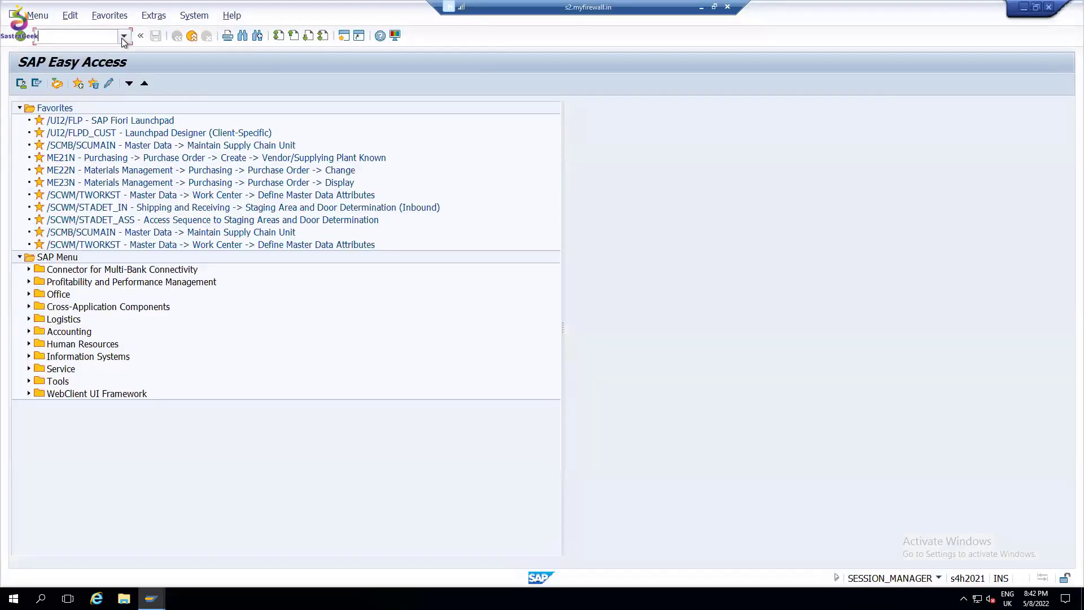
{"action": "left_click", "coordinate": [123, 39]}
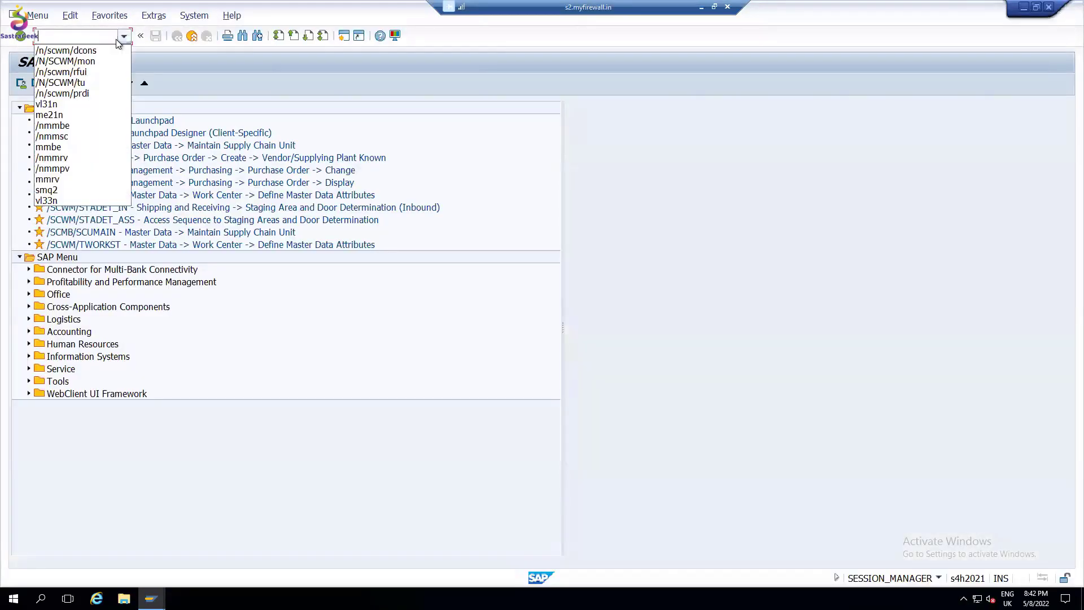
{"action": "left_click", "coordinate": [92, 61]}
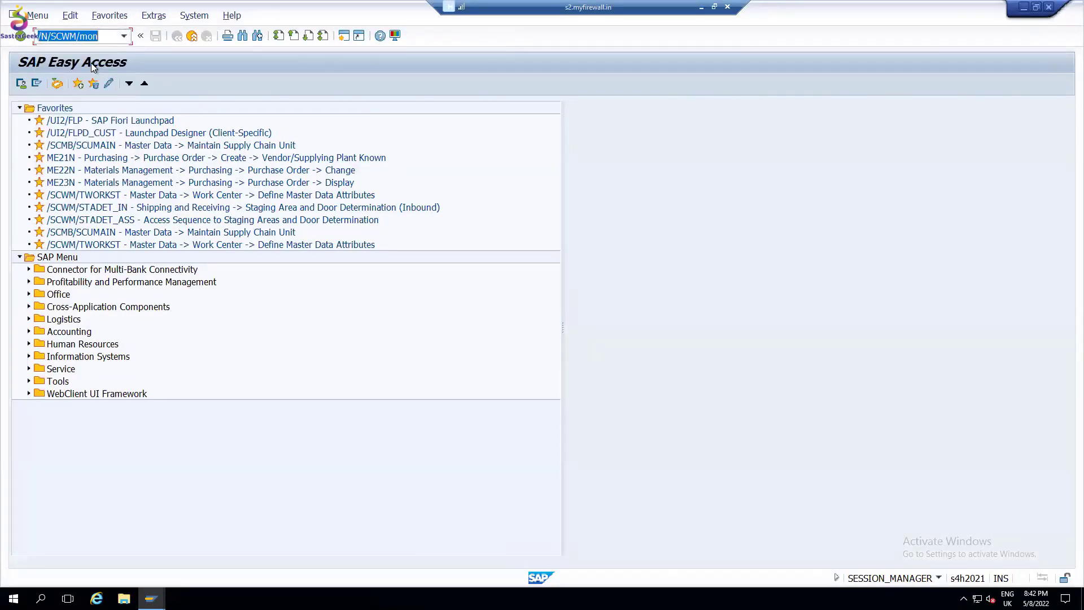
{"action": "key", "text": "Return"}
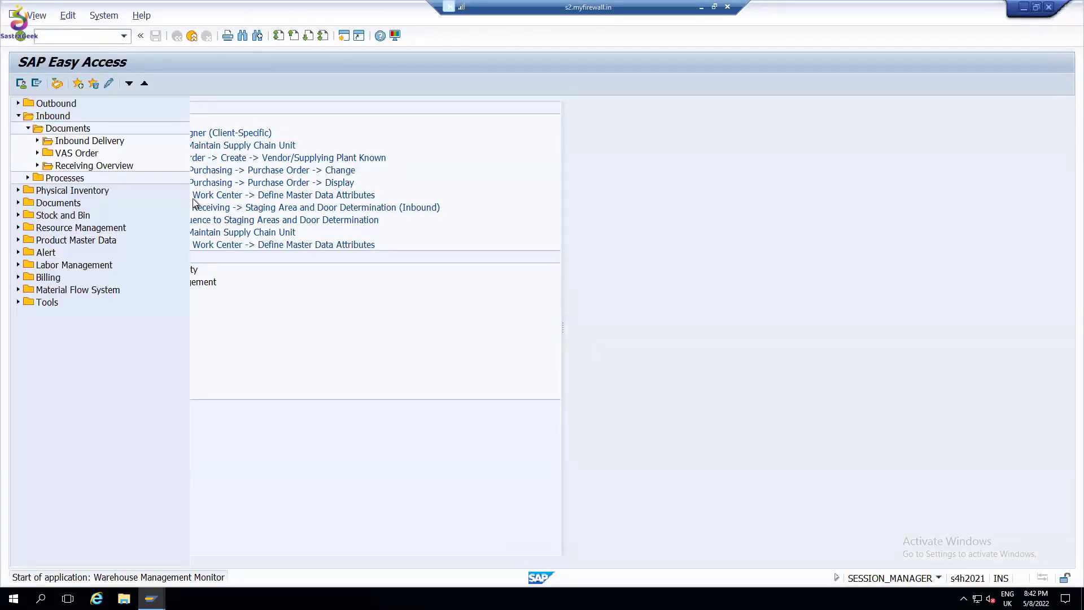
{"action": "left_click", "coordinate": [18, 215]}
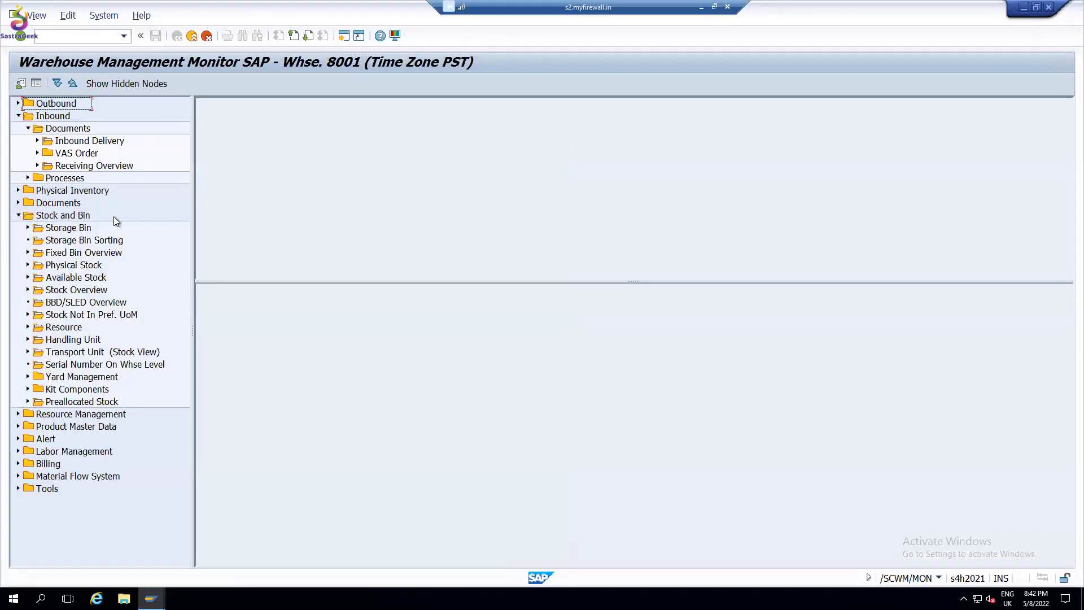
{"action": "left_click", "coordinate": [81, 340]}
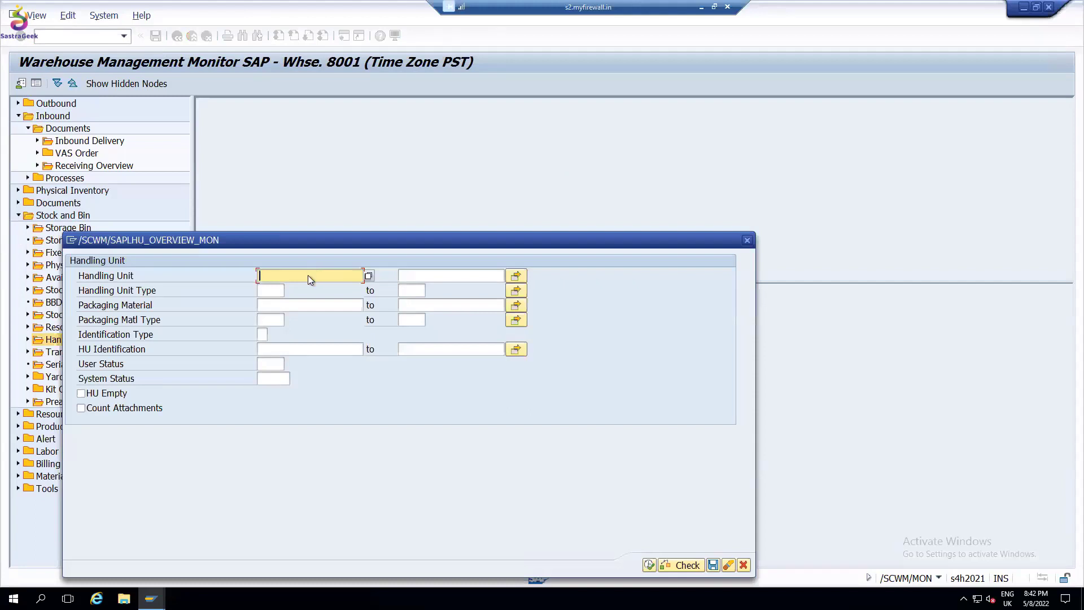
{"action": "type", "text": "8000000030"}
{"action": "left_click", "coordinate": [650, 565]}
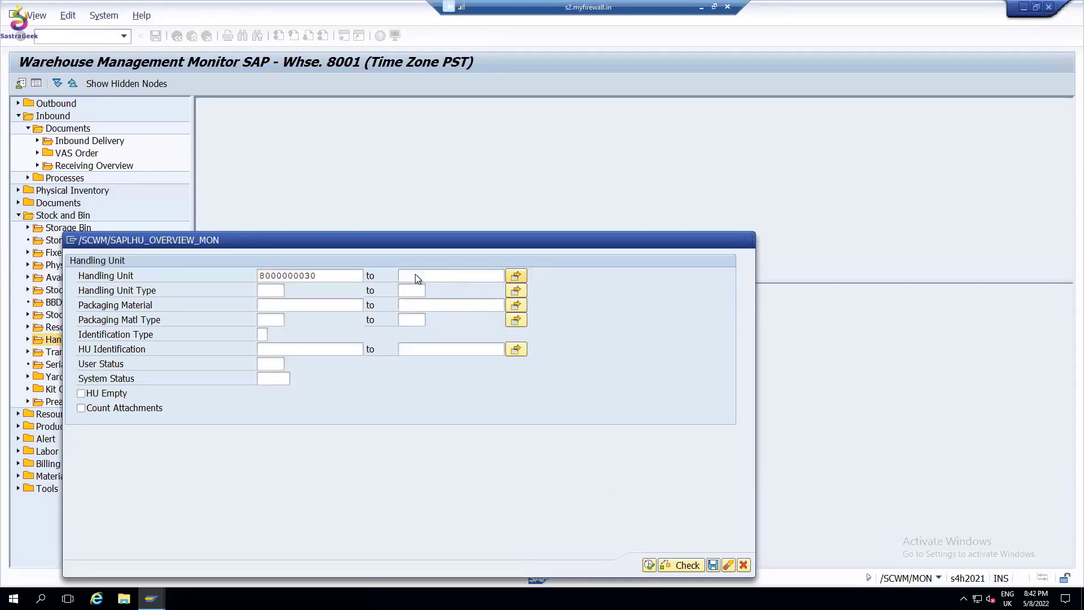
{"action": "left_click", "coordinate": [90, 200]}
{"action": "key", "text": "ctrl+v"}
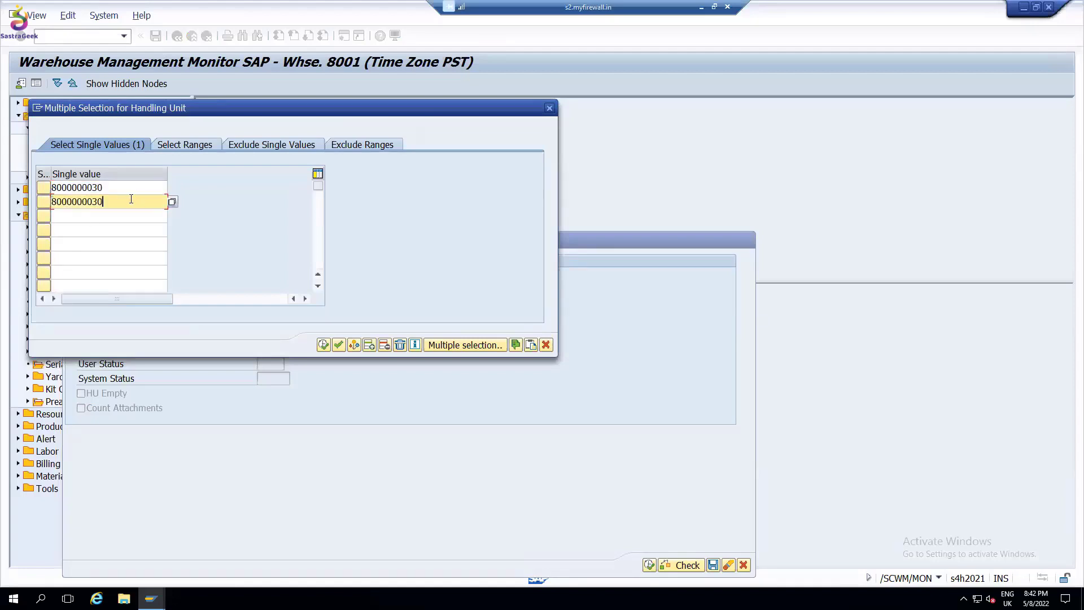
{"action": "left_click_drag", "start_coordinate": [94, 203], "coordinate": [115, 200]}
{"action": "type", "text": "29"}
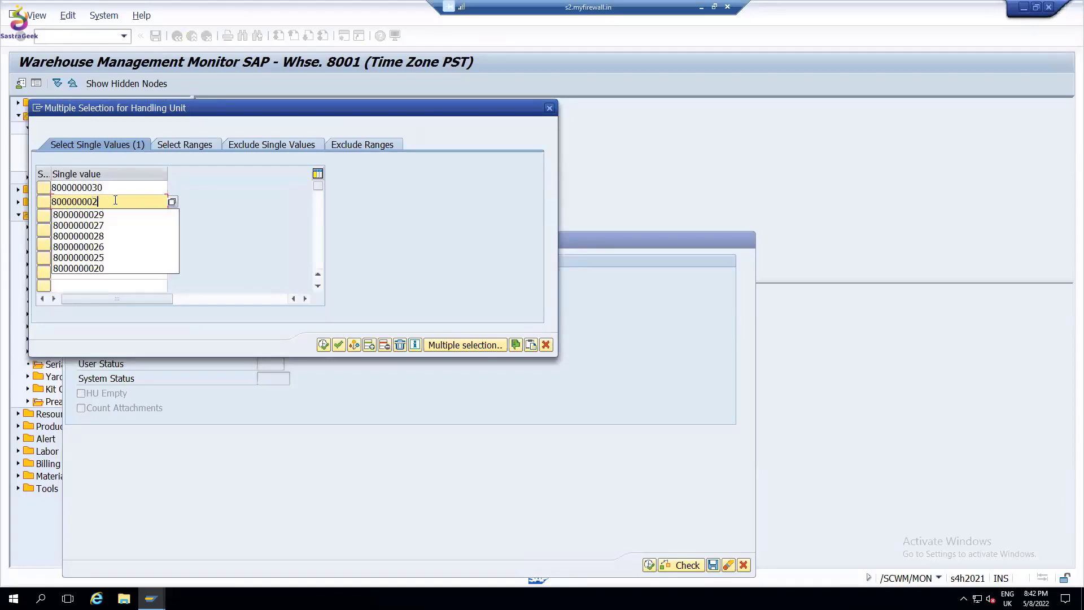
{"action": "left_click", "coordinate": [323, 344]}
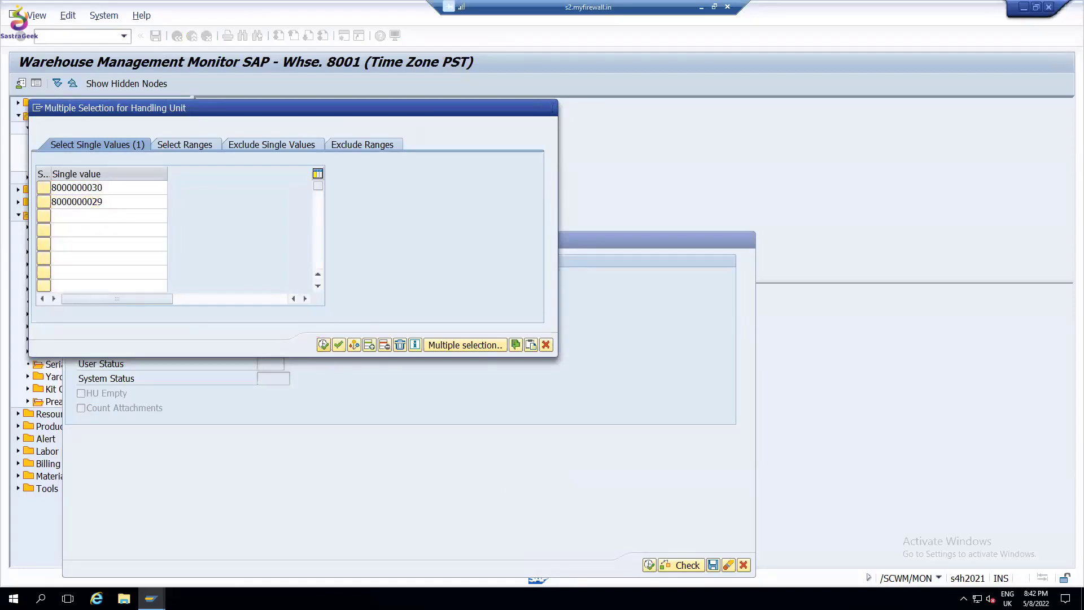
{"action": "key", "text": "F8"}
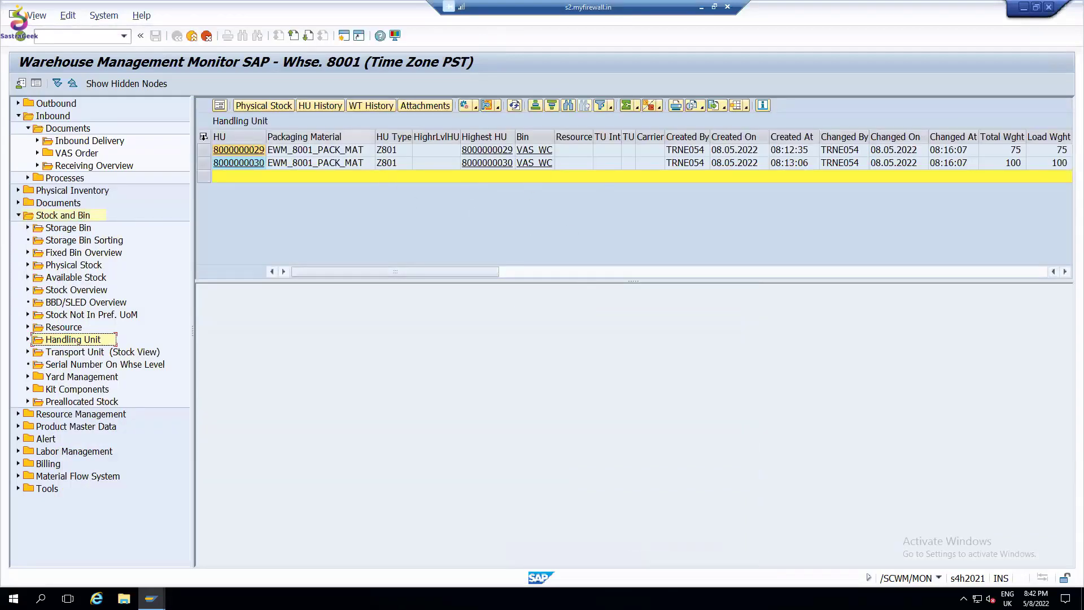
Step: Display the physical stock of both handling units and examine the stock type column
{"action": "left_click", "coordinate": [203, 137]}
{"action": "left_click", "coordinate": [261, 107]}
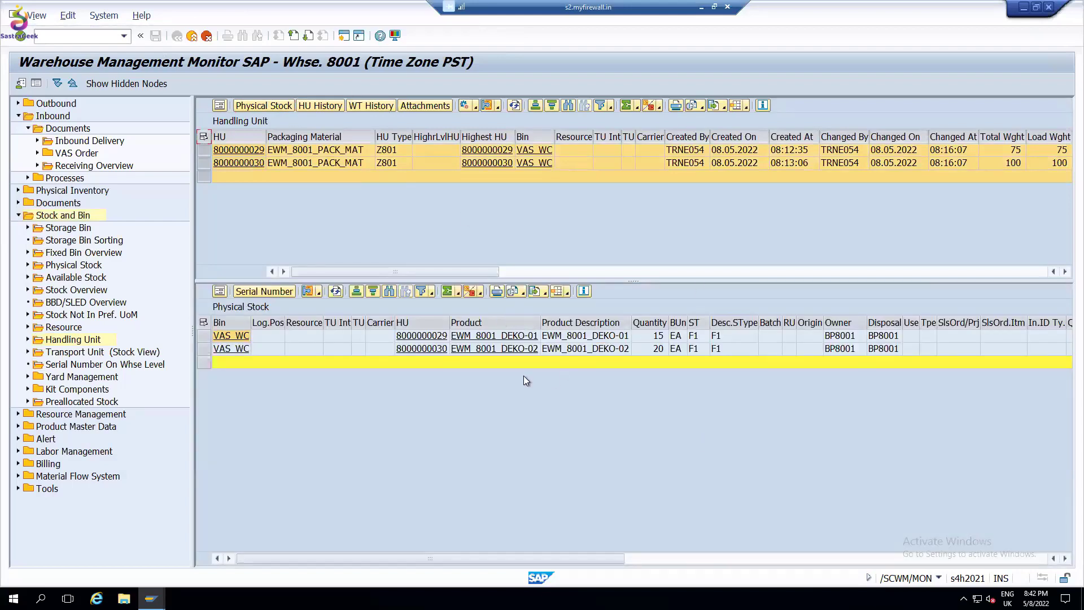
{"action": "left_click", "coordinate": [699, 322]}
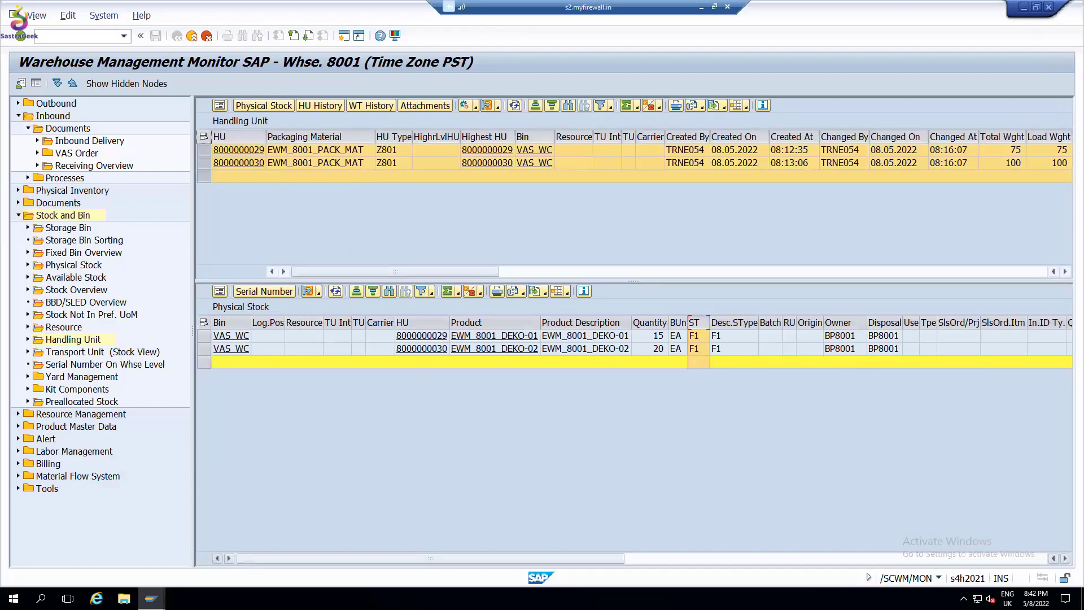
{"action": "left_click", "coordinate": [17, 205]}
{"action": "left_click", "coordinate": [120, 241]}
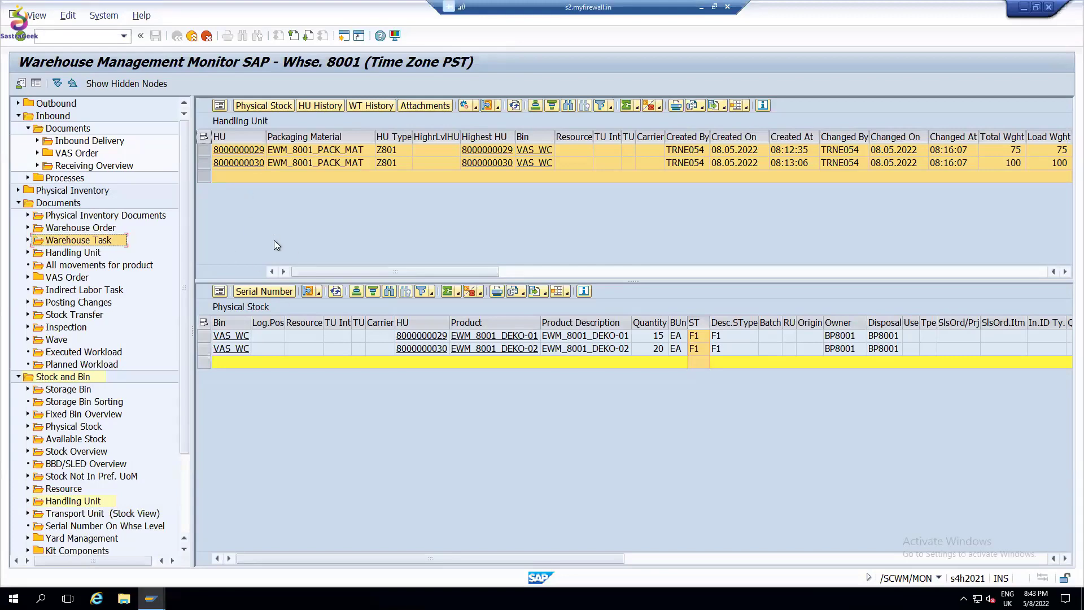
{"action": "left_click", "coordinate": [281, 137]}
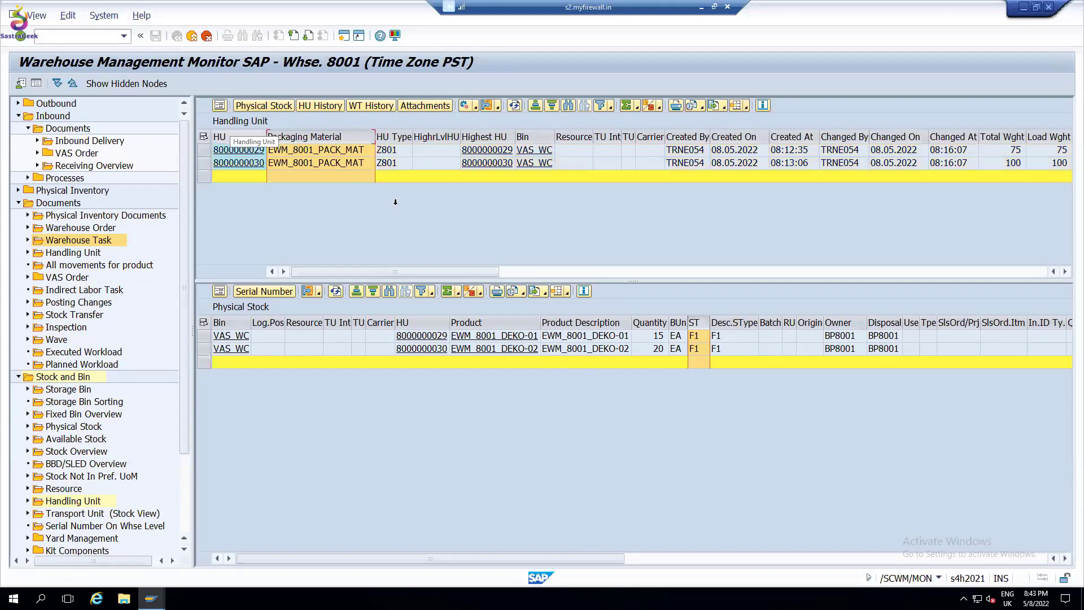
{"action": "left_click", "coordinate": [229, 137]}
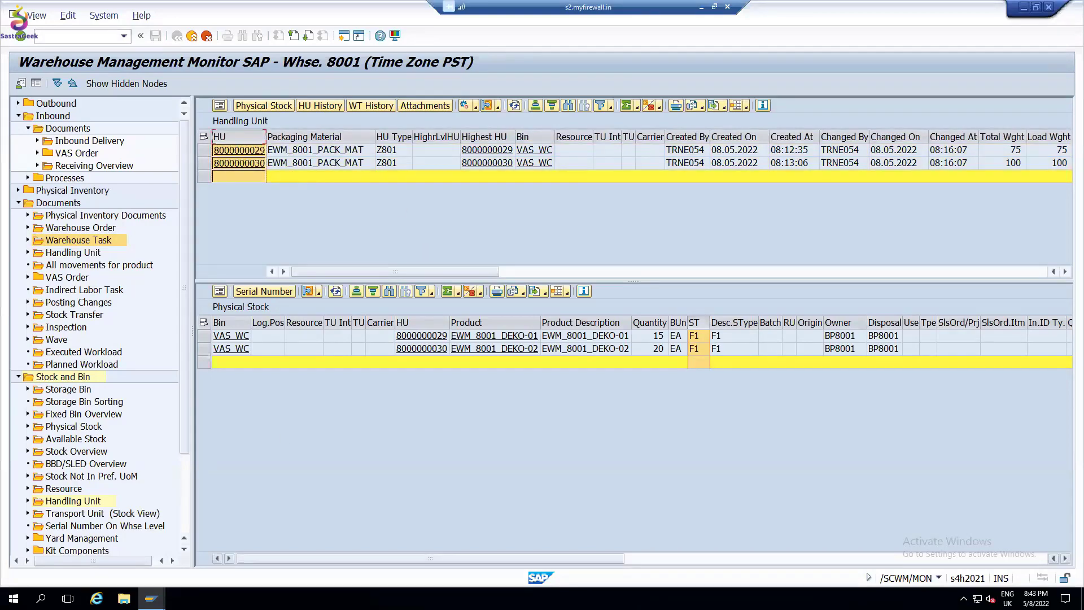
{"action": "mouse_move", "coordinate": [150, 598]}
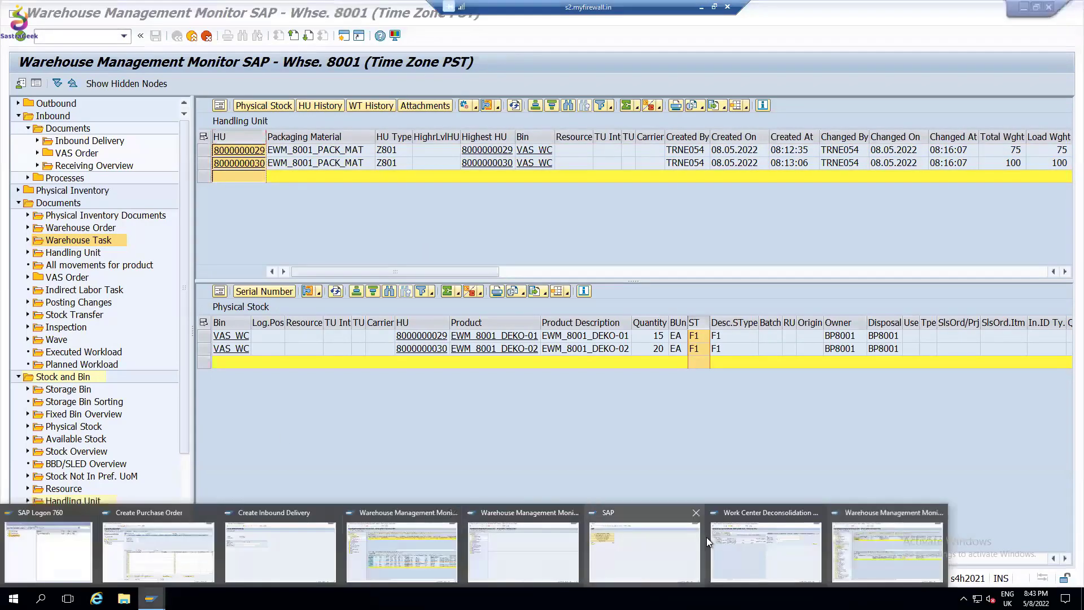
{"action": "left_click", "coordinate": [872, 560]}
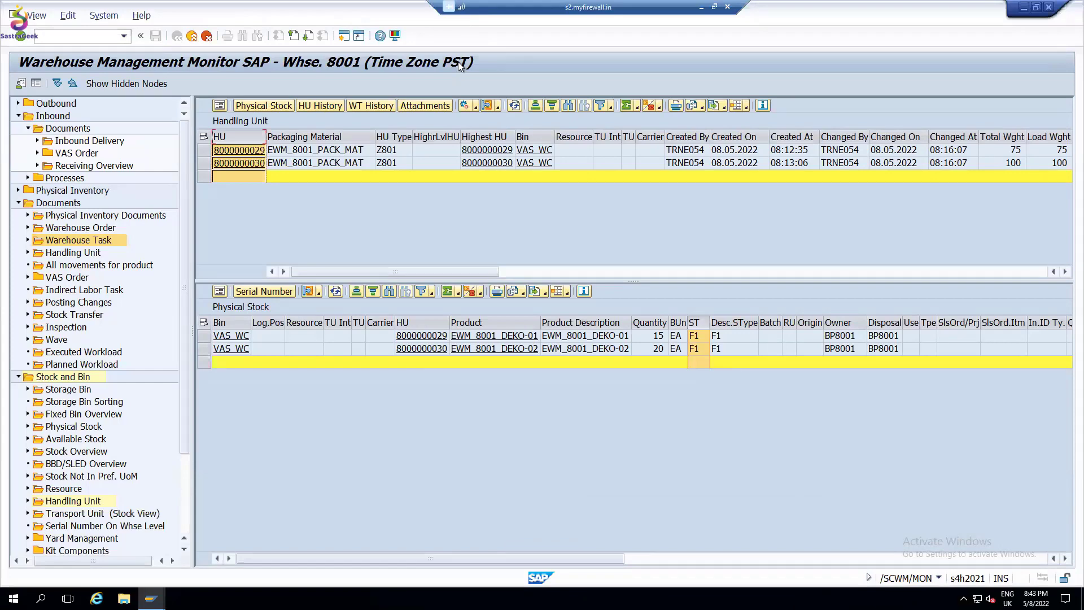
Step: Open the VAS order confirmation transaction /N/SCWM/vasexec in a new session
{"action": "left_click", "coordinate": [344, 36]}
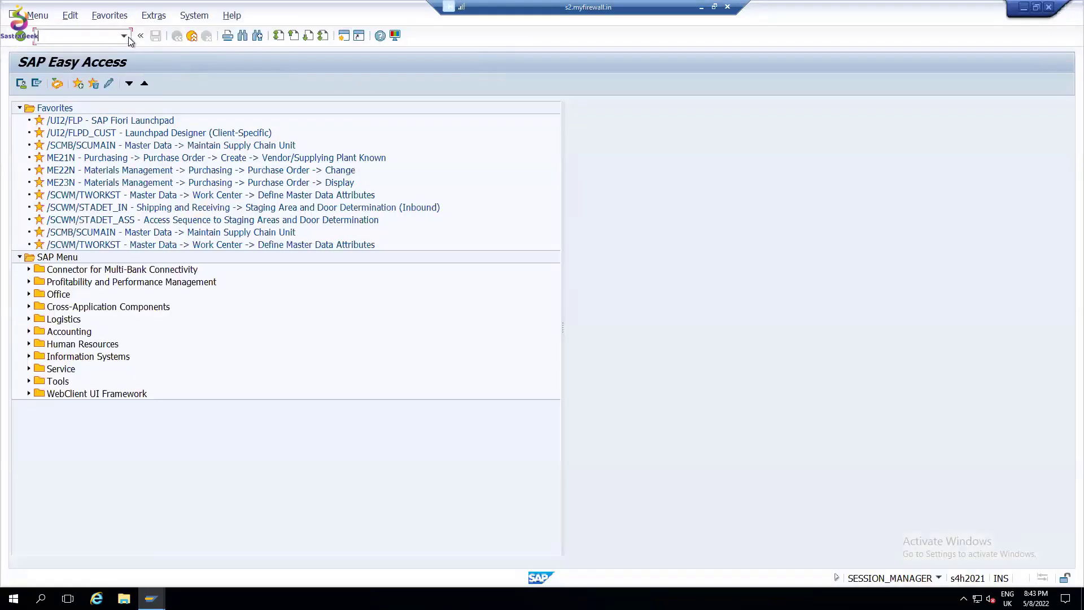
{"action": "left_click", "coordinate": [125, 36]}
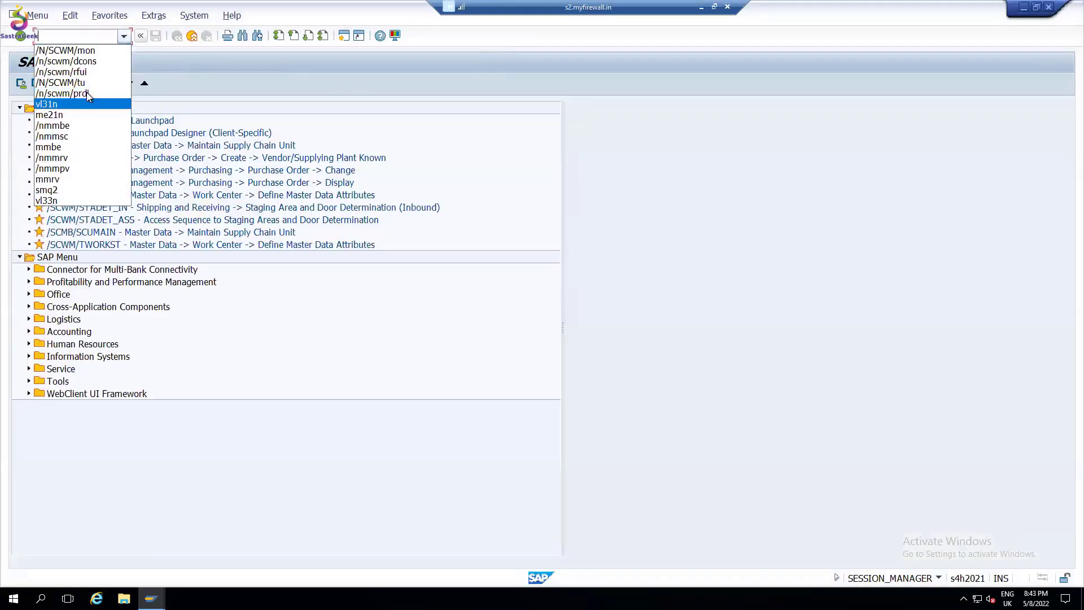
{"action": "left_click", "coordinate": [93, 52]}
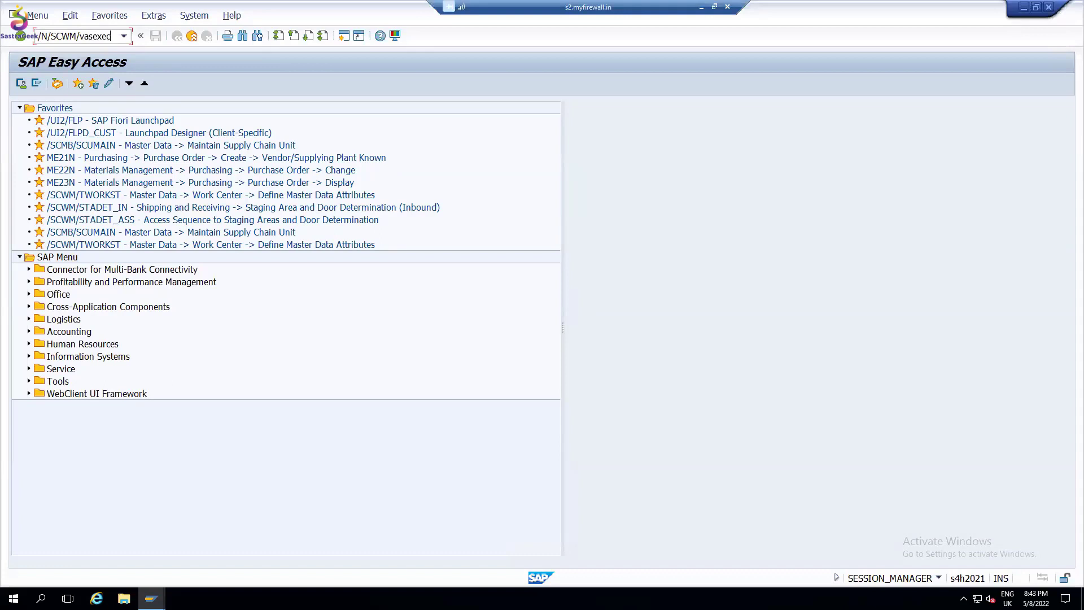
{"action": "key", "text": "Return"}
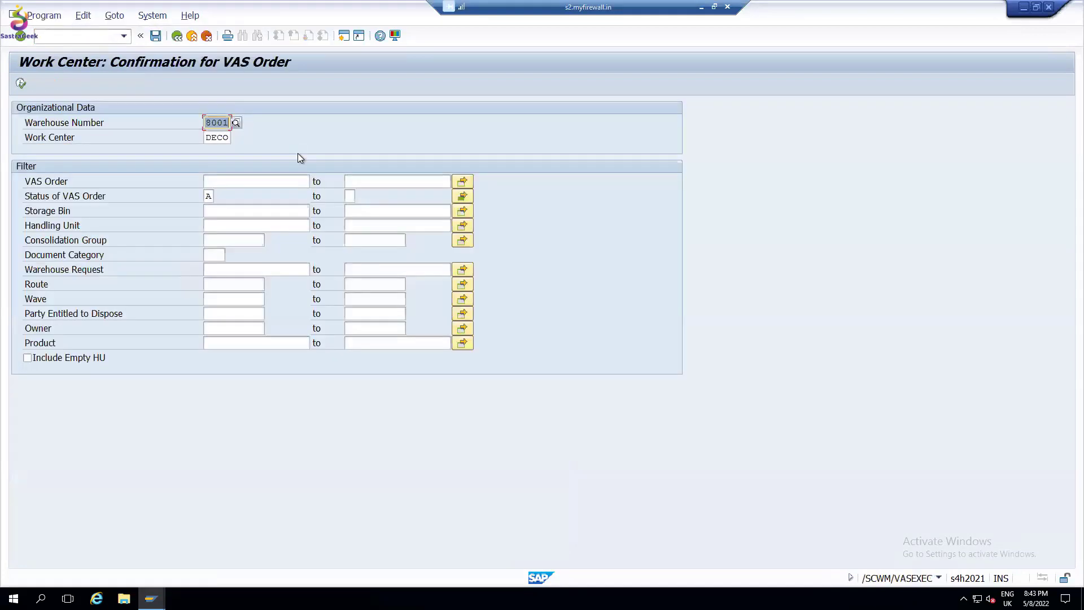
Step: Set the work center to VASW for warehouse 8001 and open the VAS work center
{"action": "key", "text": "Tab"}
{"action": "key", "text": "BackSpace"}
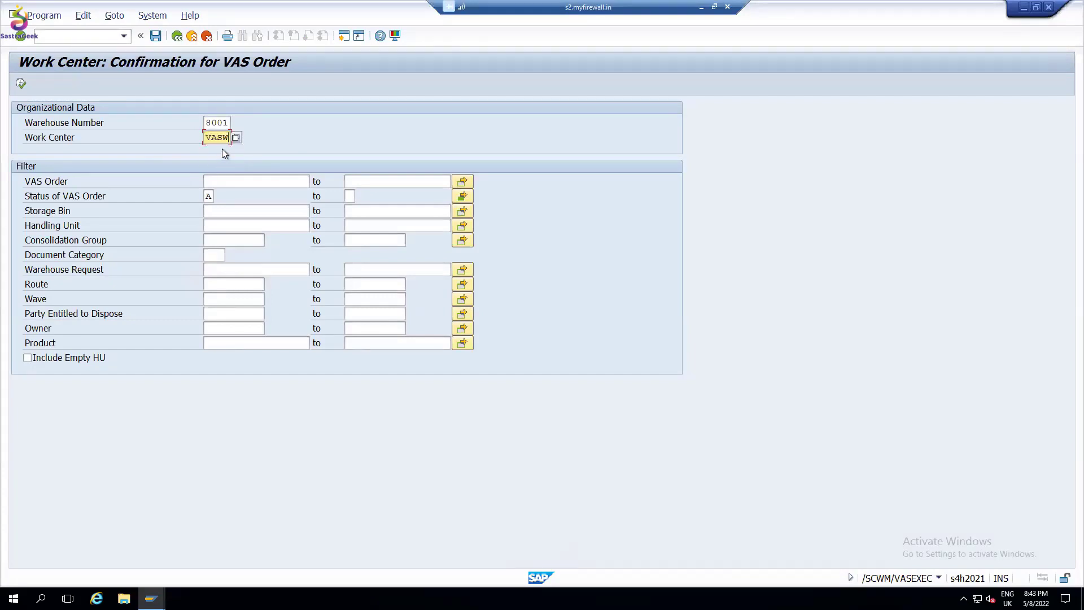
{"action": "left_click", "coordinate": [21, 84]}
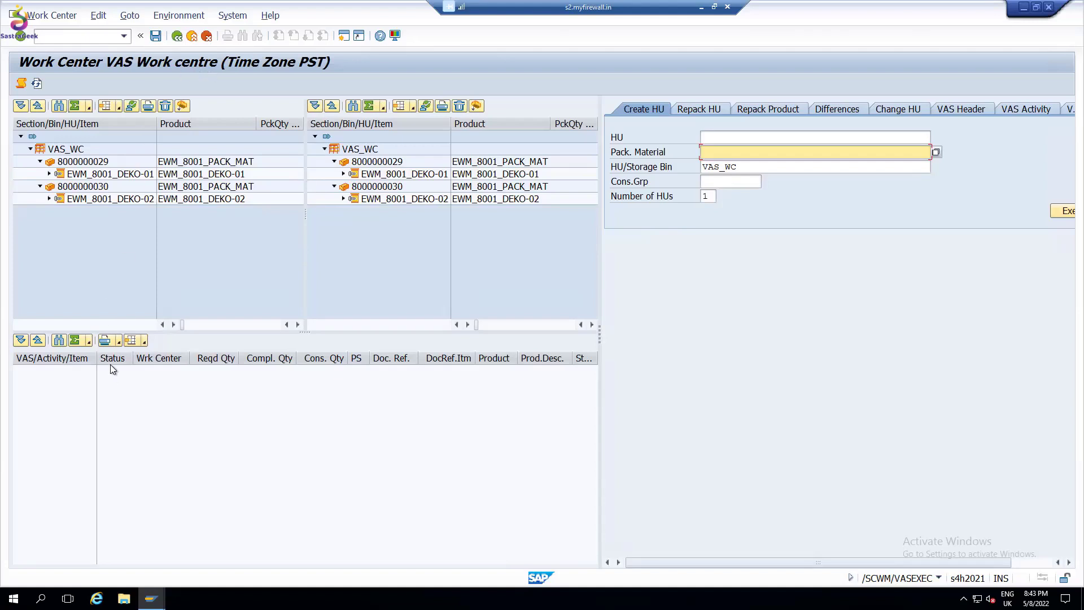
Step: Leave the VAS work center and open the inbound delivery maintenance transaction /n/scwm/prdi
{"action": "left_click", "coordinate": [177, 36]}
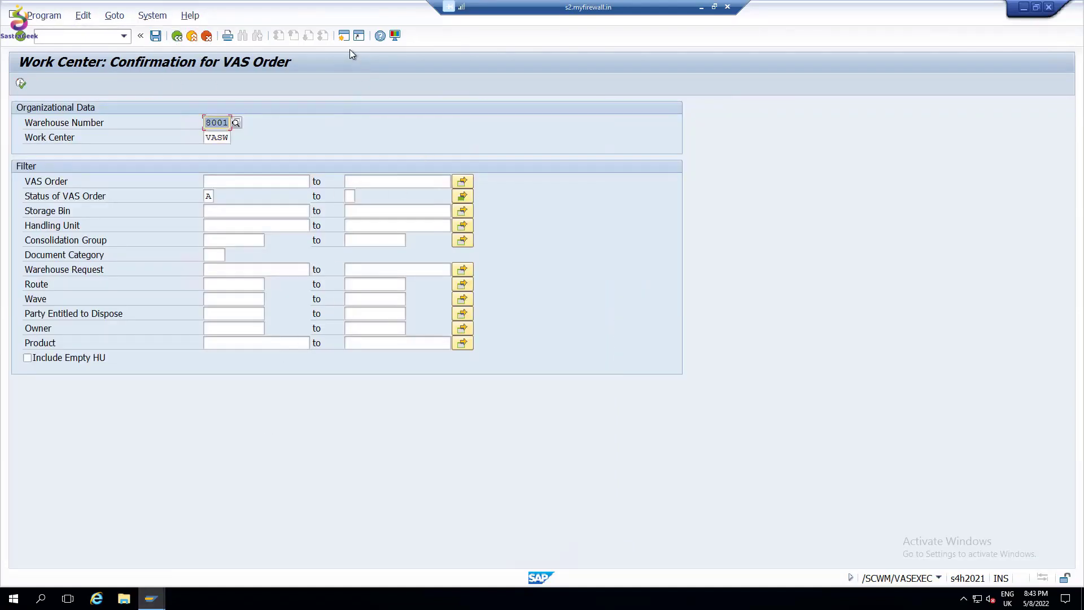
{"action": "key", "text": "F3"}
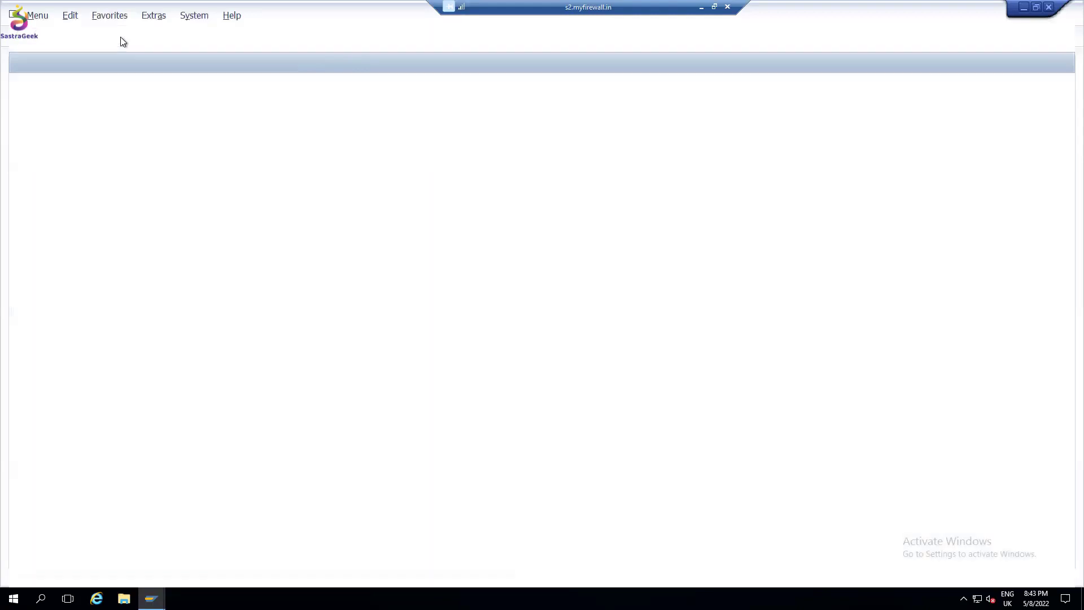
{"action": "left_click", "coordinate": [124, 35]}
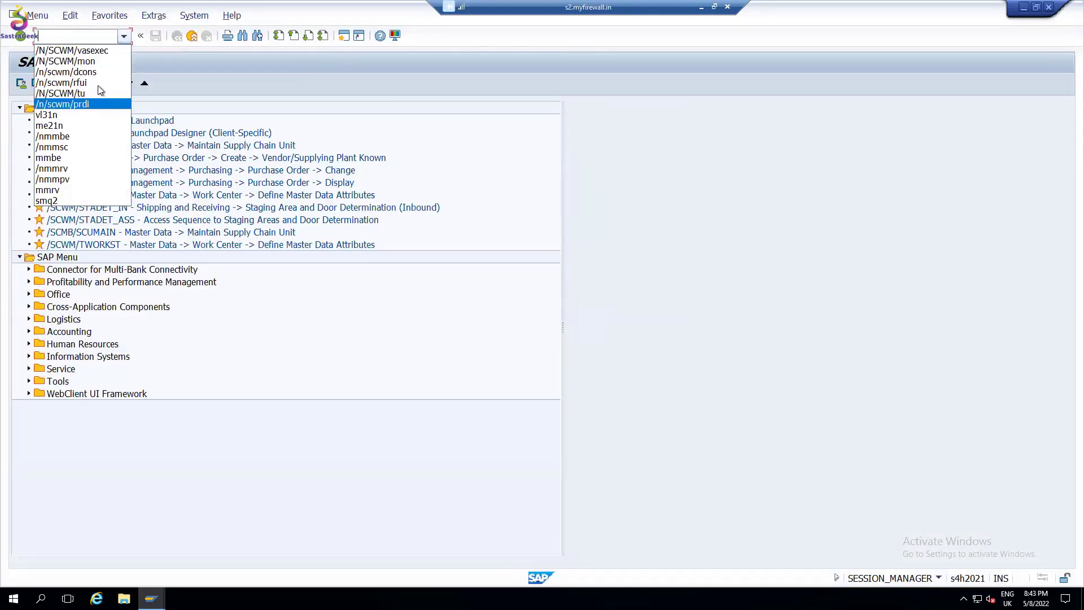
{"action": "key", "text": "Return"}
{"action": "key", "text": "Return"}
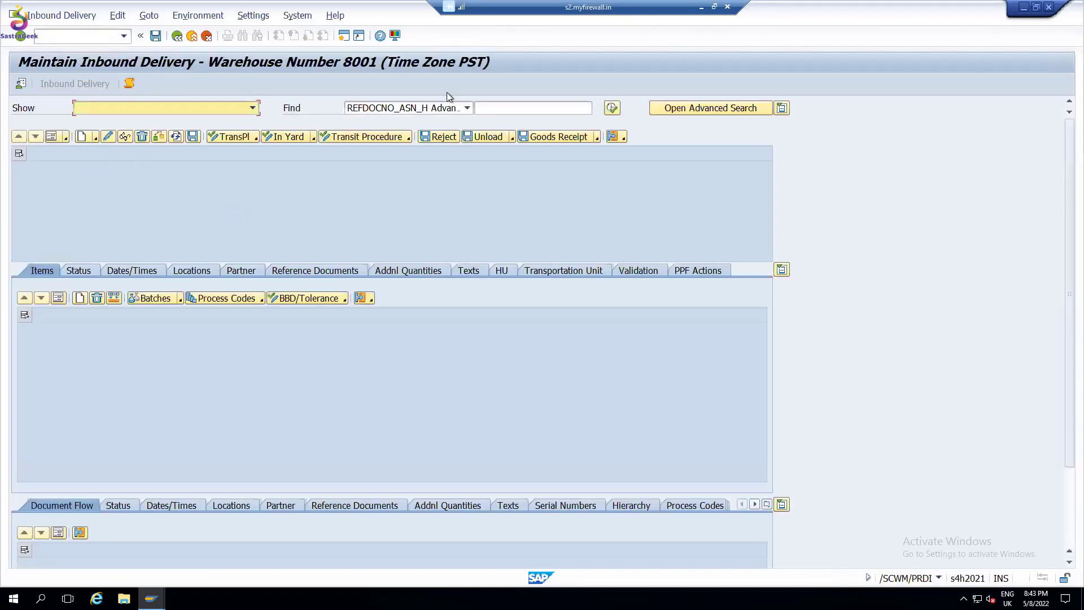
Step: Find the inbound delivery with ASN TU-COMX-INB-DEMO-1 and display its orders for value-added service
{"action": "left_click", "coordinate": [486, 108]}
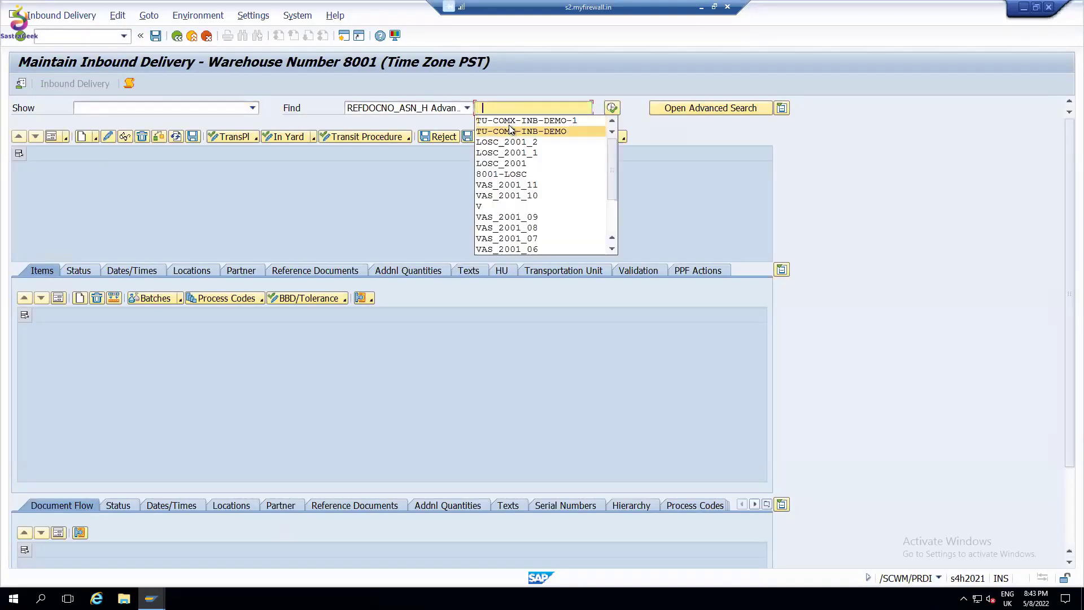
{"action": "left_click", "coordinate": [558, 117]}
{"action": "left_click", "coordinate": [612, 109]}
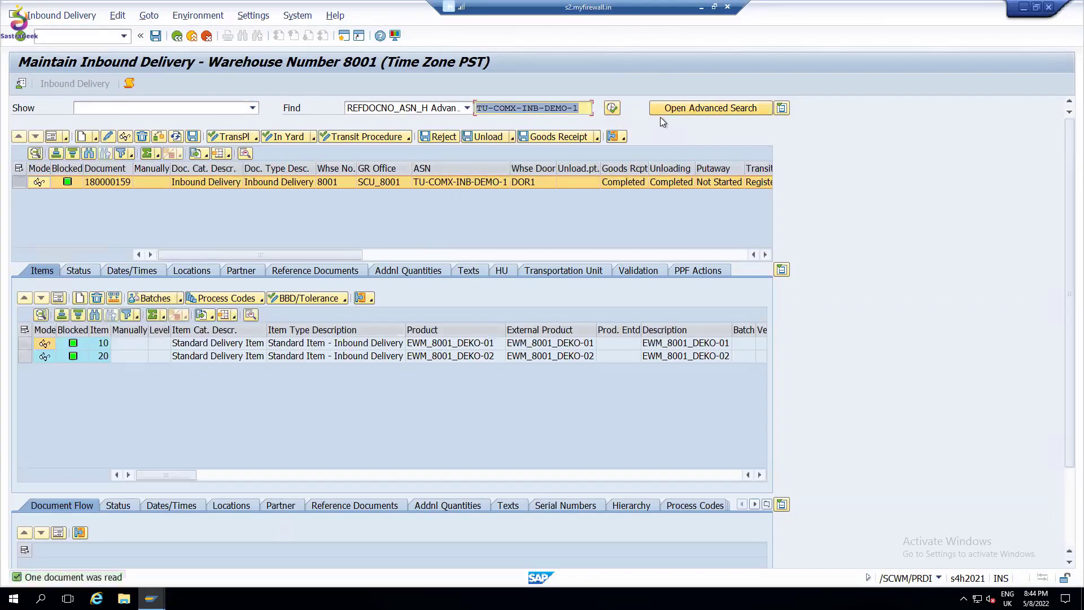
{"action": "left_click", "coordinate": [621, 138]}
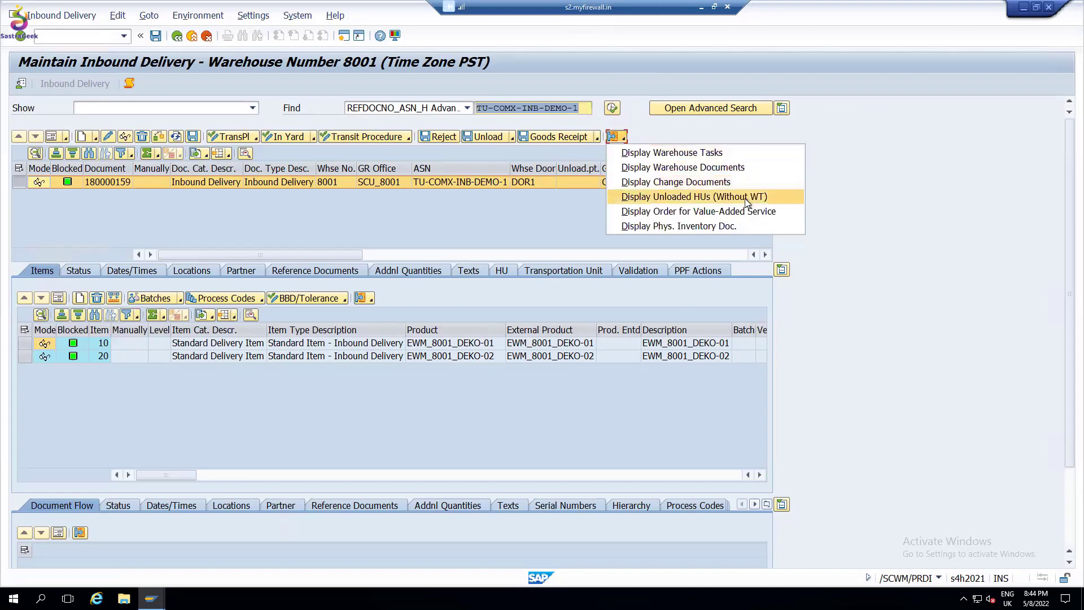
{"action": "left_click", "coordinate": [728, 211]}
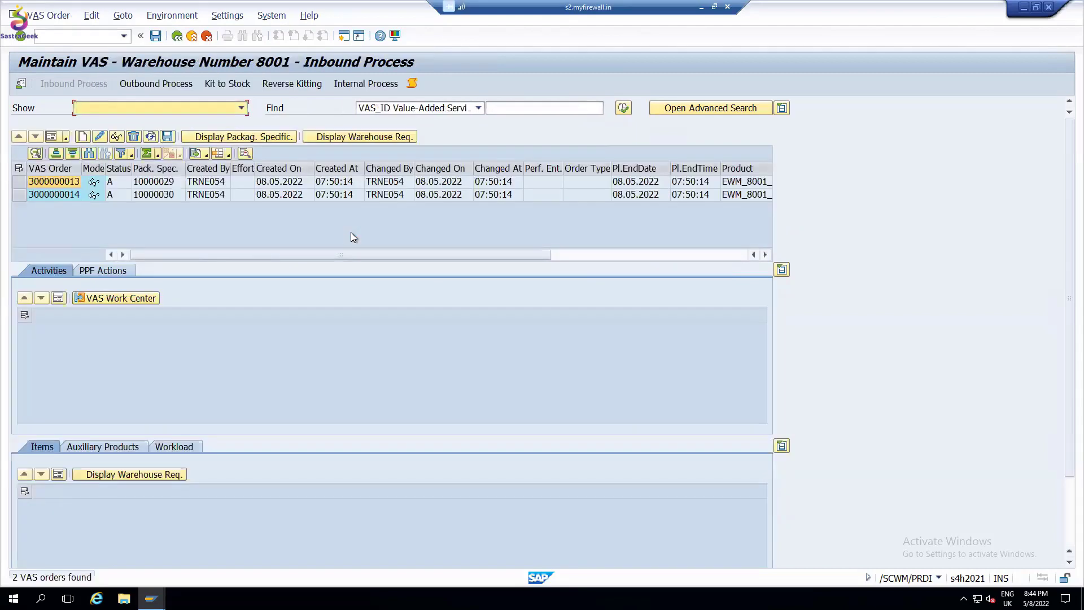
Step: Assign work center VASW to the activity of the VAS order for EWM_8001_DEKO-01 and save the order
{"action": "left_click", "coordinate": [19, 181]}
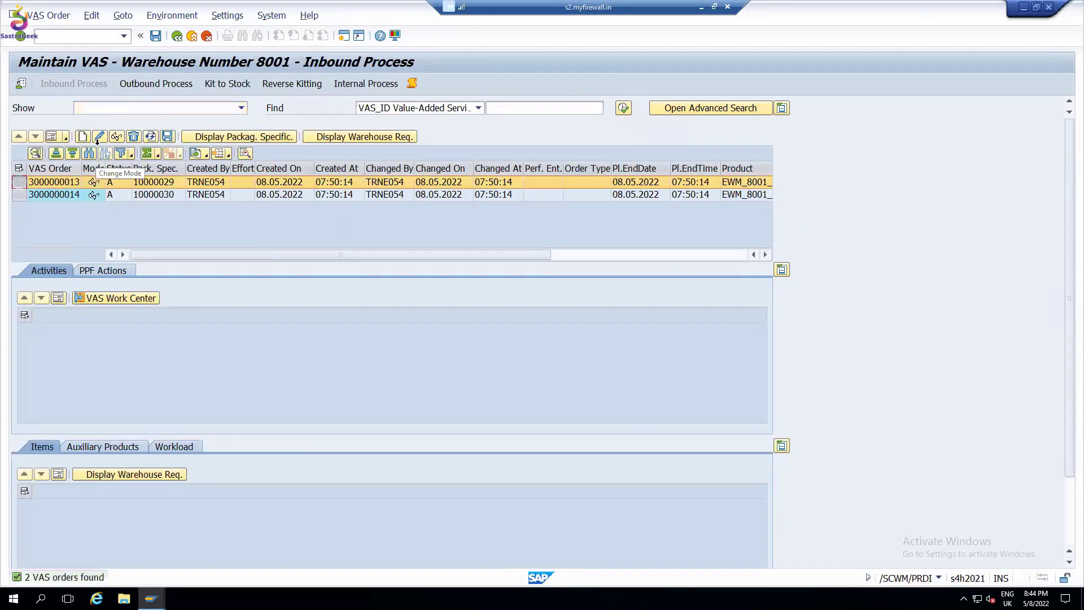
{"action": "left_click", "coordinate": [19, 181]}
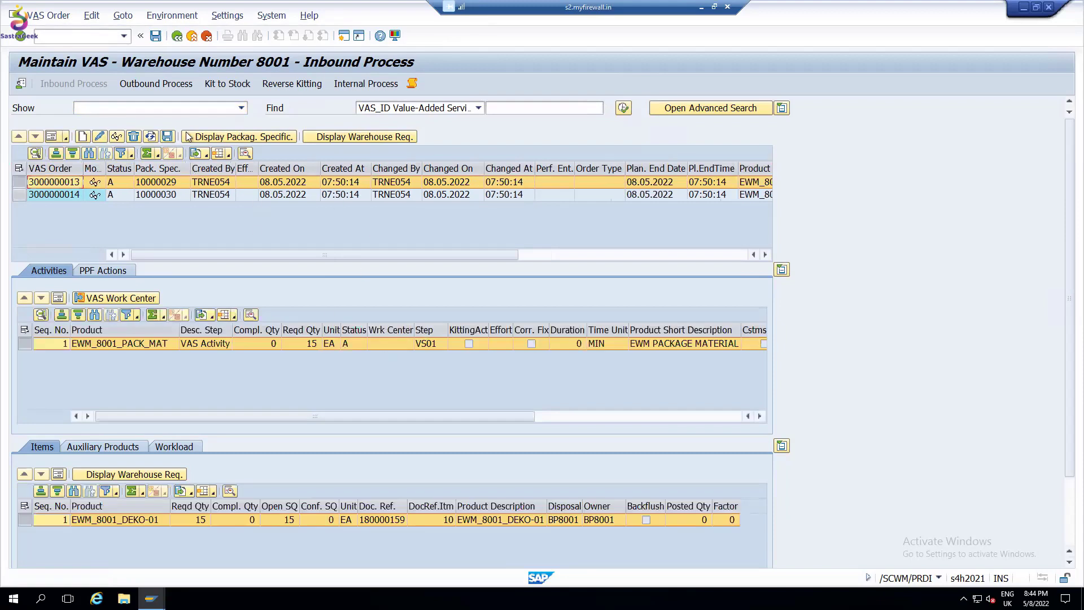
{"action": "left_click", "coordinate": [99, 137]}
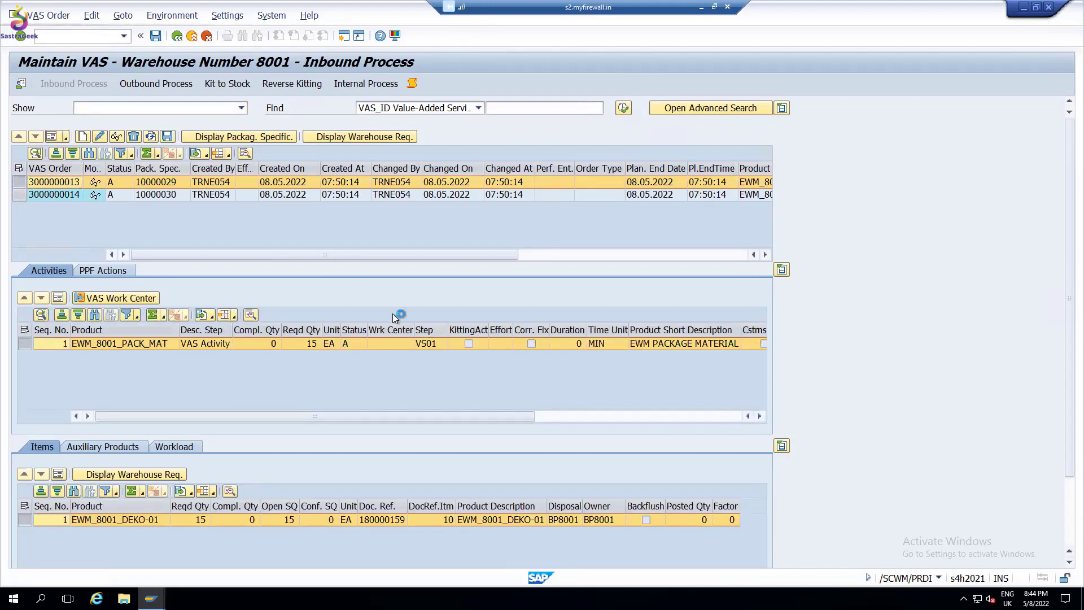
{"action": "left_click", "coordinate": [394, 342]}
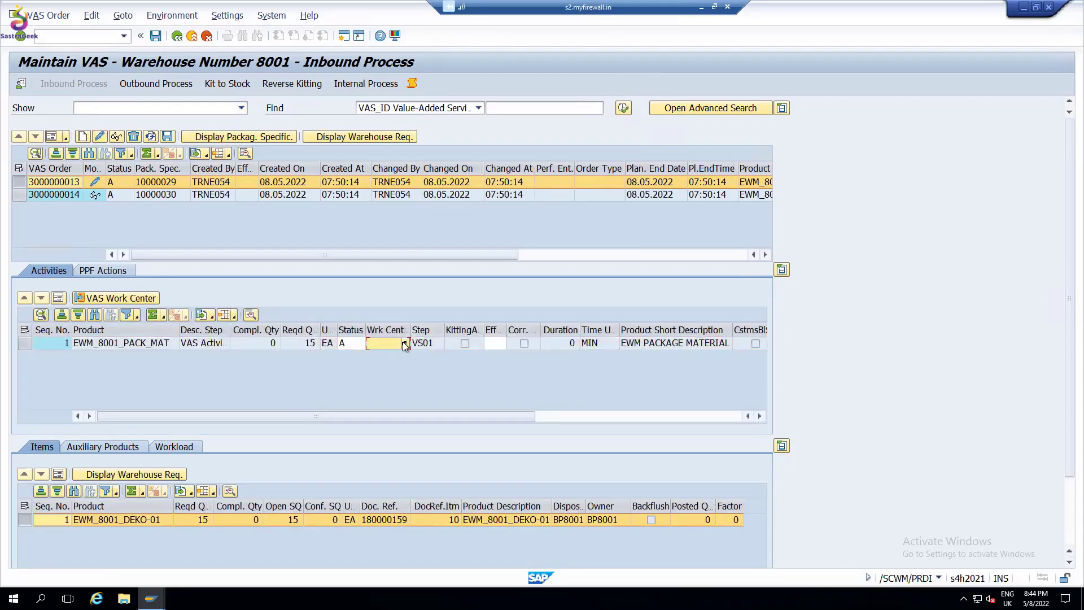
{"action": "left_click", "coordinate": [405, 345]}
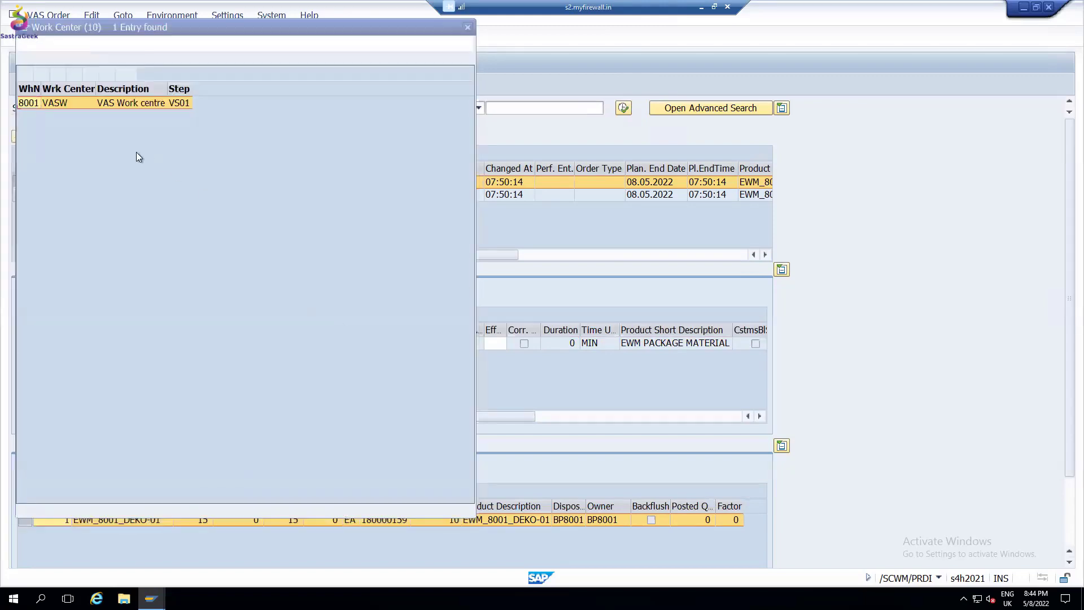
{"action": "double_click", "coordinate": [46, 107]}
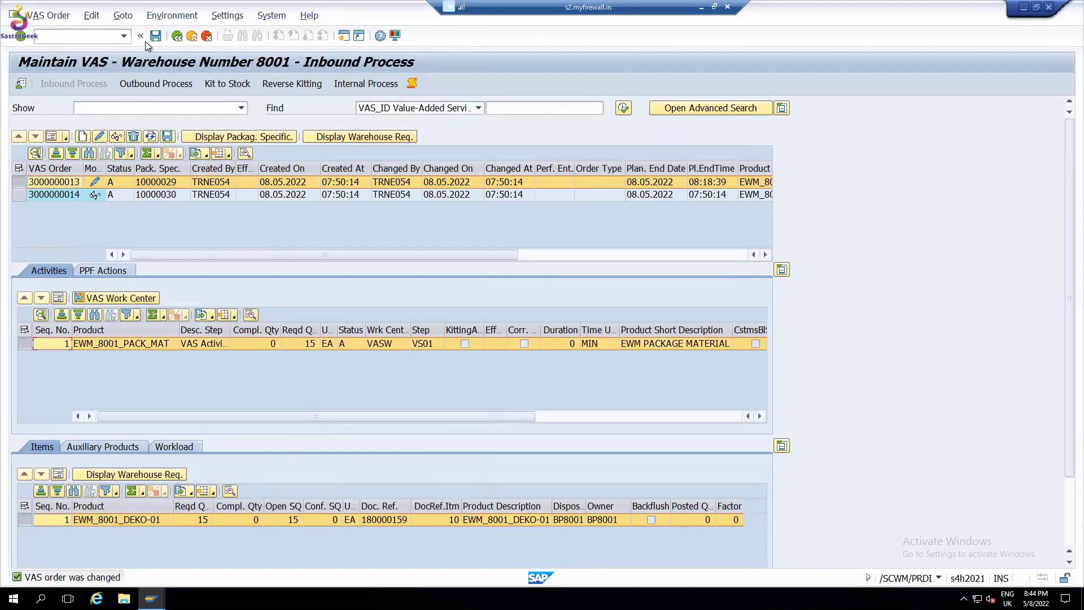
{"action": "left_click", "coordinate": [155, 37]}
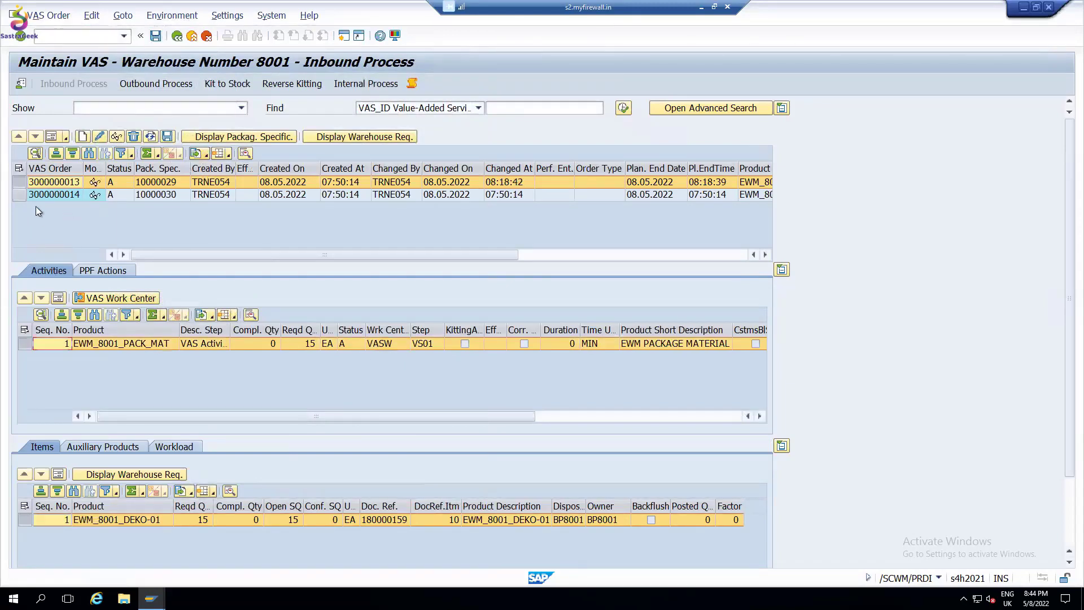
Step: Assign work center VASW to the activity of the VAS order for EWM_8001_DEKO-02 and save the order
{"action": "left_click", "coordinate": [20, 194]}
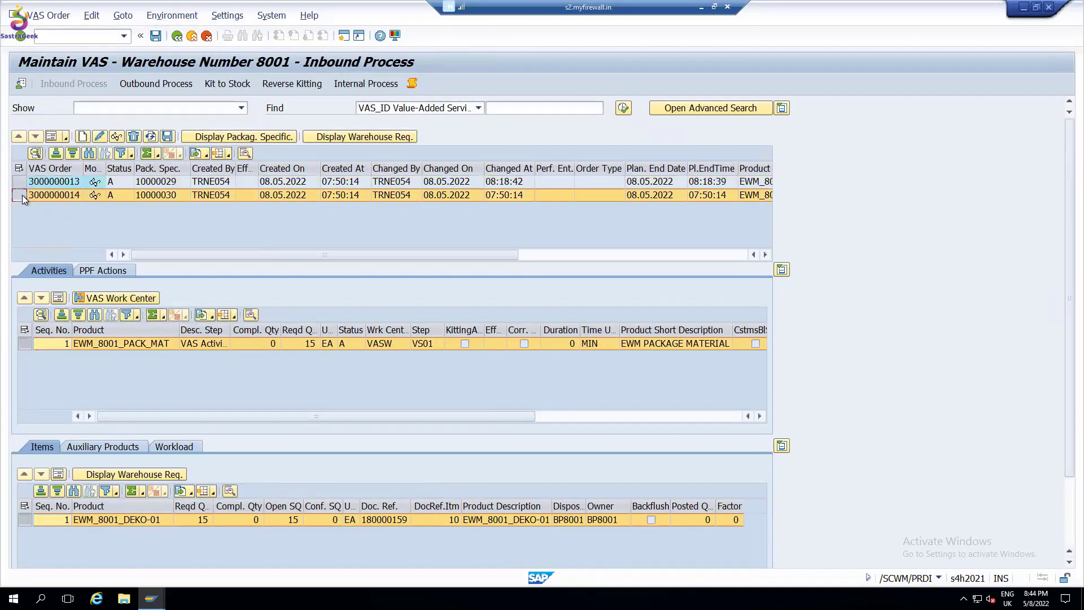
{"action": "left_click", "coordinate": [385, 341]}
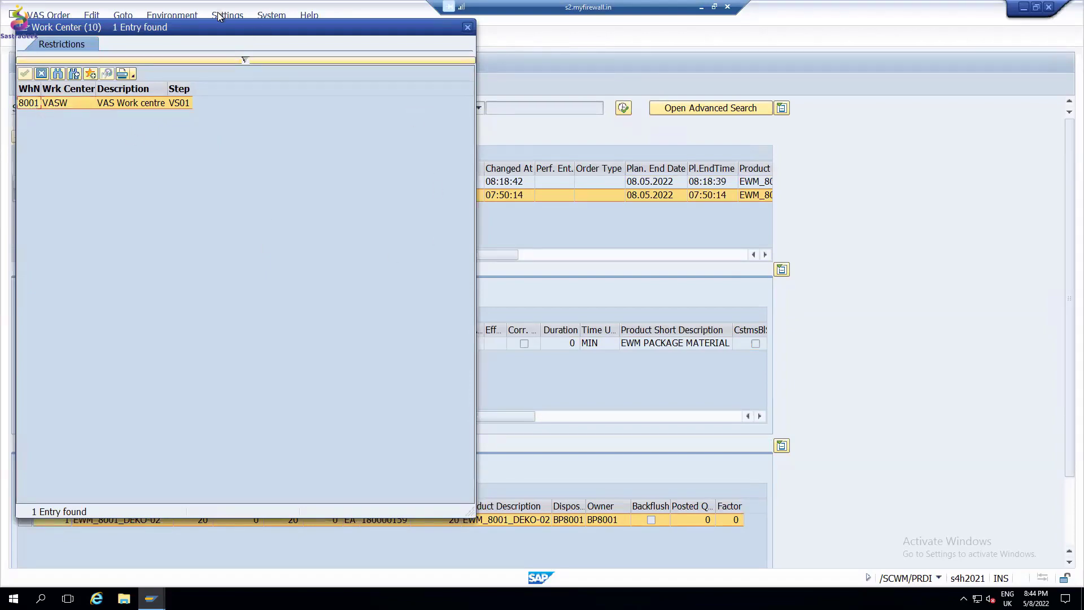
{"action": "double_click", "coordinate": [54, 103]}
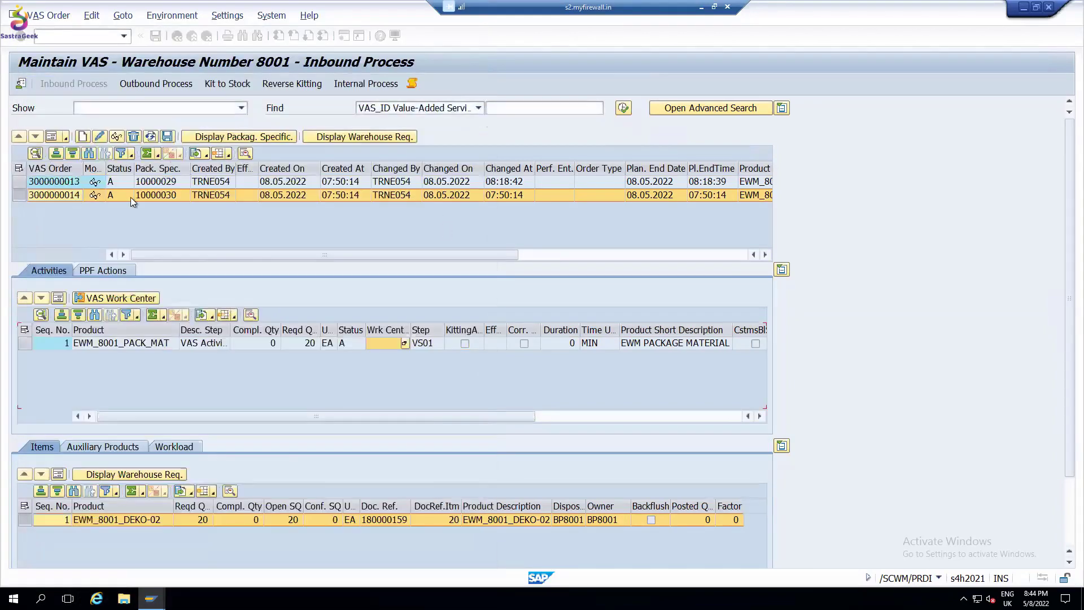
{"action": "left_click", "coordinate": [99, 137]}
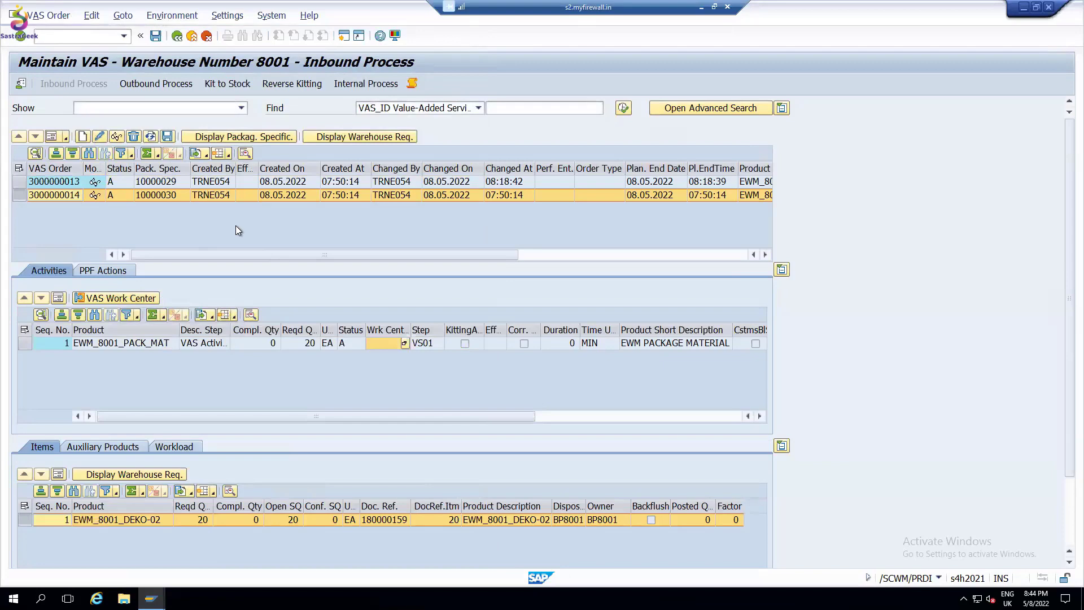
{"action": "left_click", "coordinate": [389, 342]}
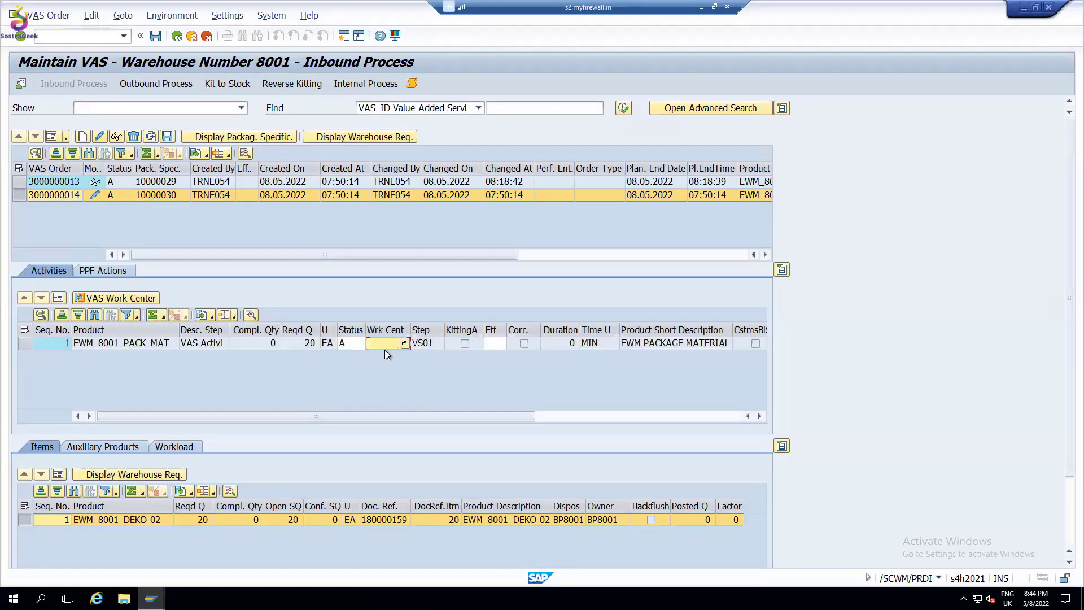
{"action": "left_click", "coordinate": [384, 356]}
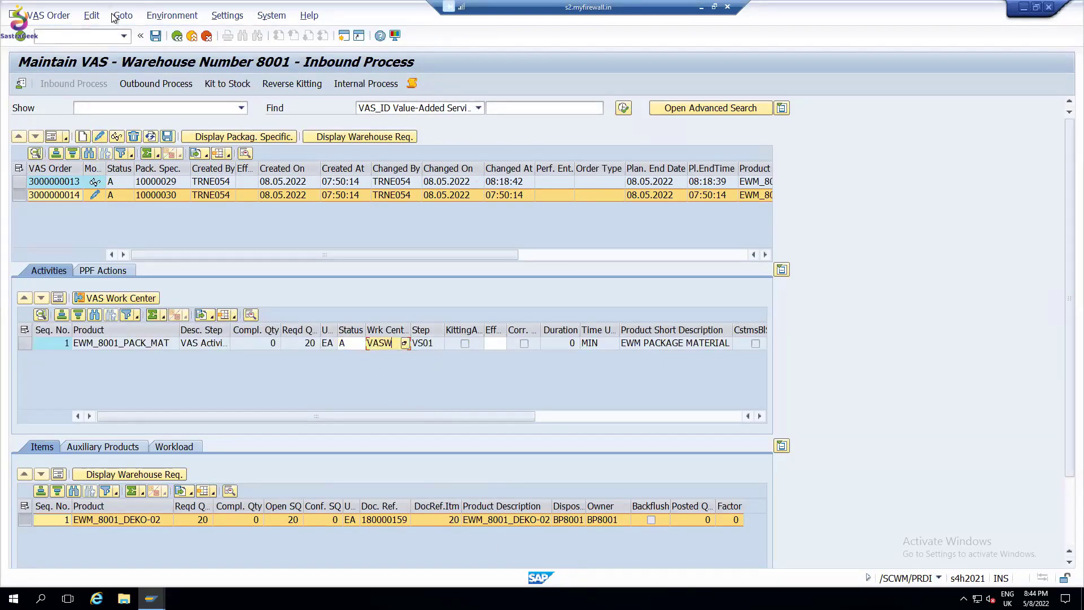
{"action": "left_click", "coordinate": [155, 35]}
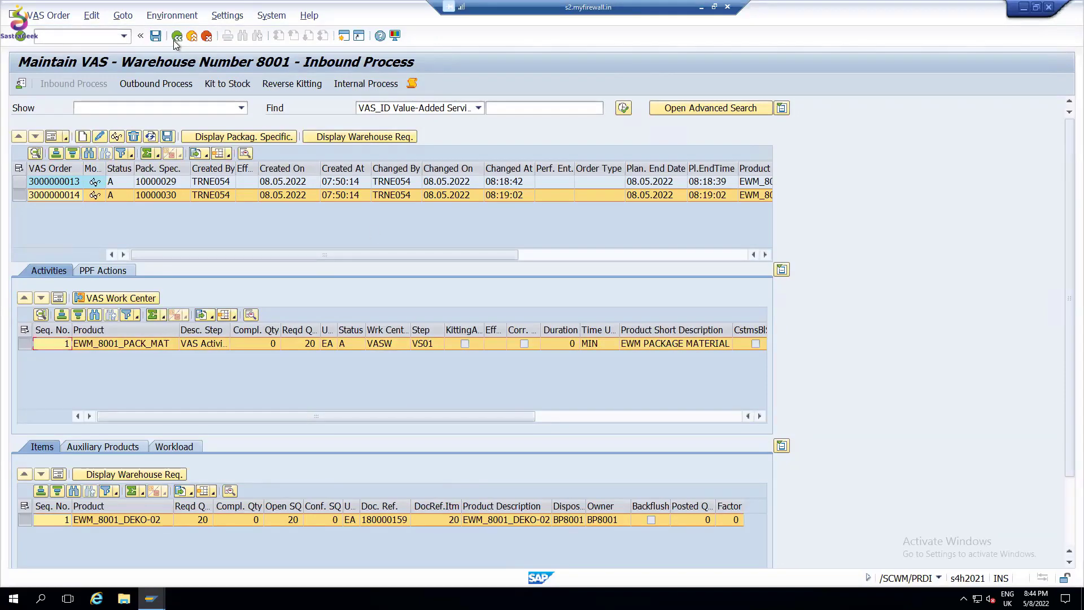
{"action": "left_click", "coordinate": [155, 36]}
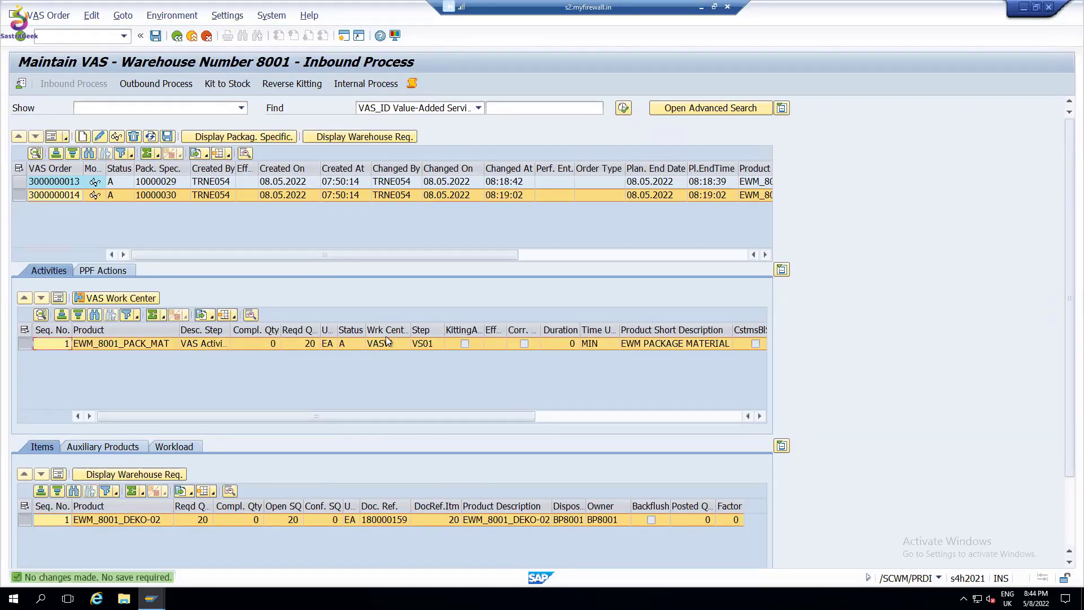
Step: Leave inbound delivery maintenance, return to the VAS order confirmation and open work center VASW for warehouse 8001
{"action": "left_click", "coordinate": [177, 36]}
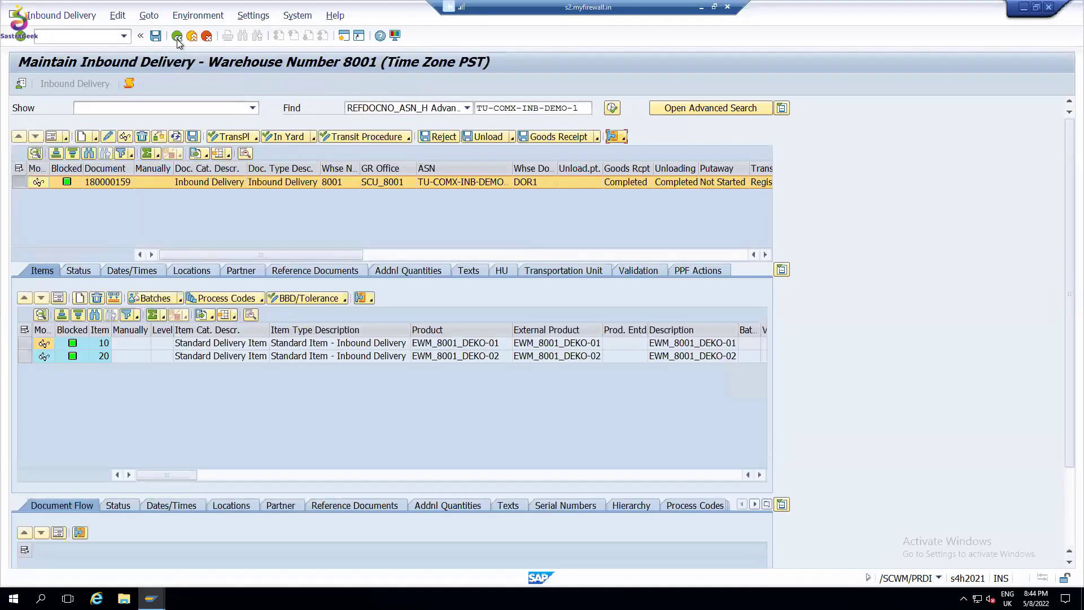
{"action": "left_click", "coordinate": [177, 36]}
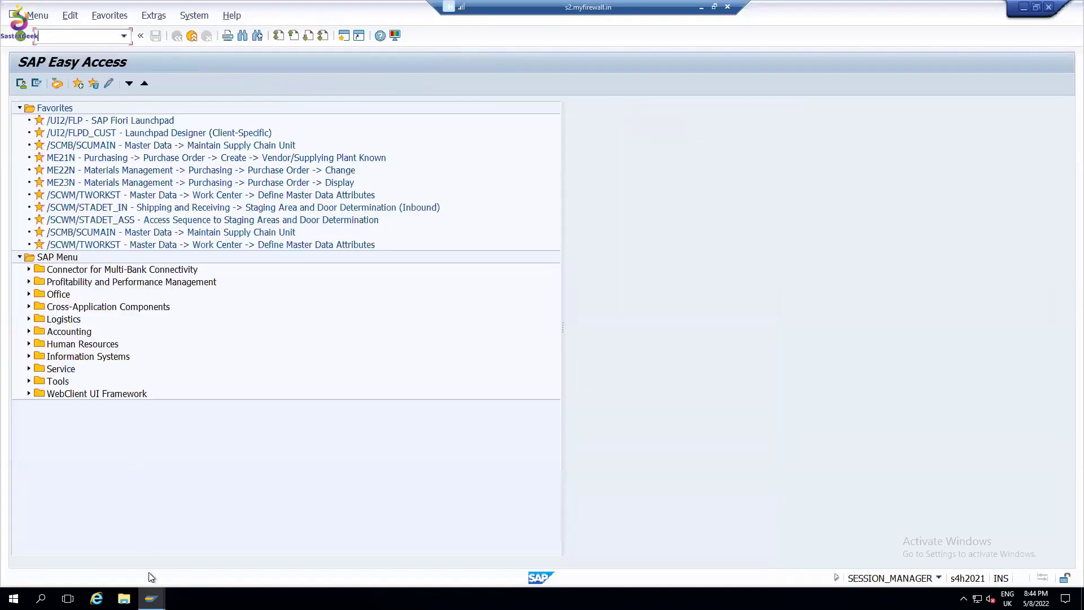
{"action": "left_click", "coordinate": [919, 557]}
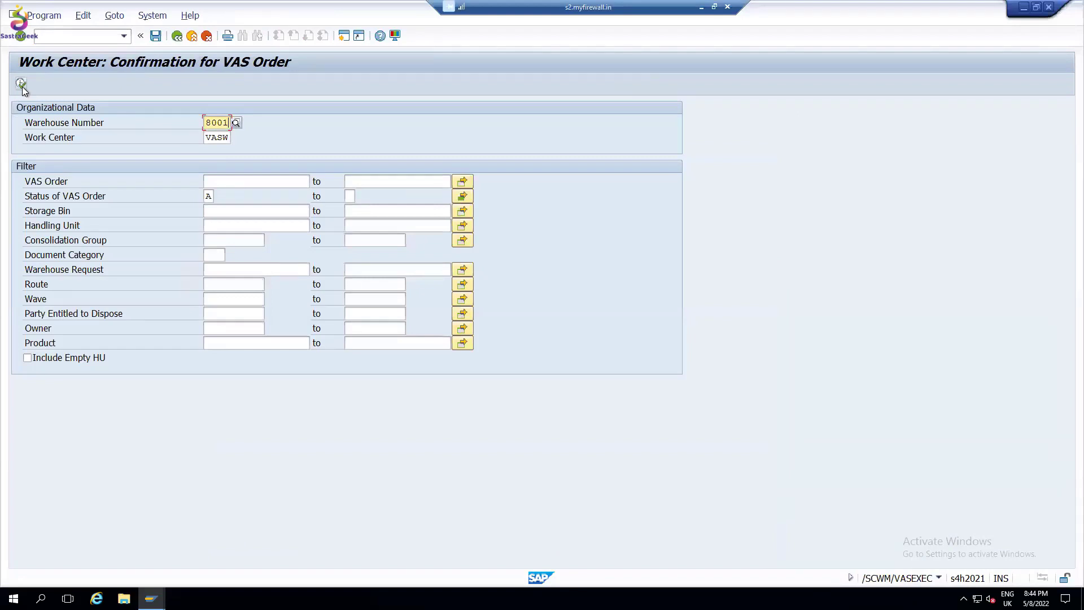
{"action": "left_click", "coordinate": [22, 85]}
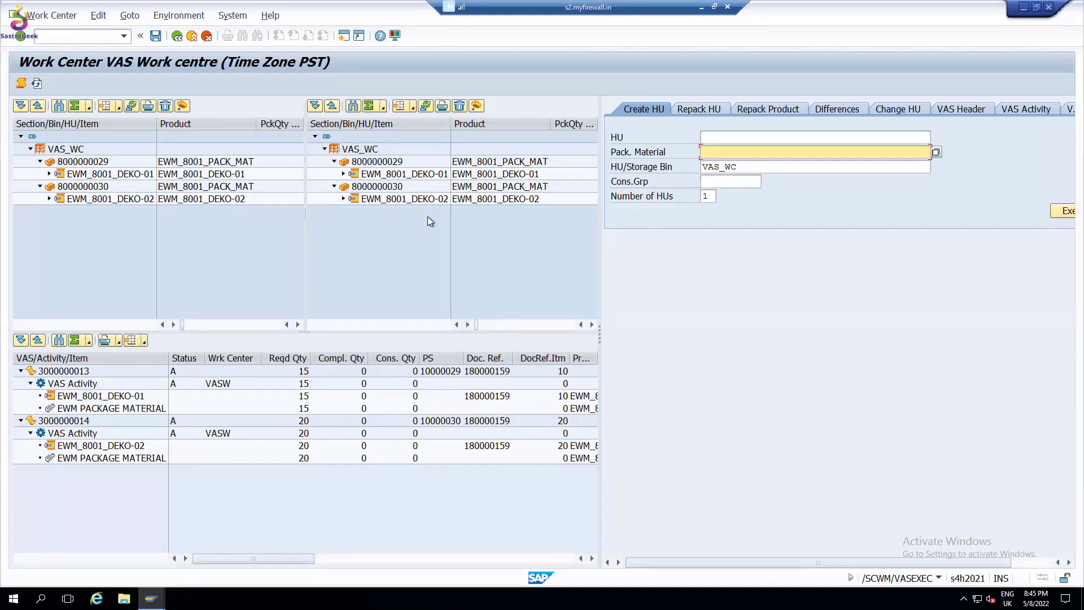
Step: Start the VAS activity of the EWM_8001_DEKO-01 order and end it without variances
{"action": "left_click", "coordinate": [74, 384]}
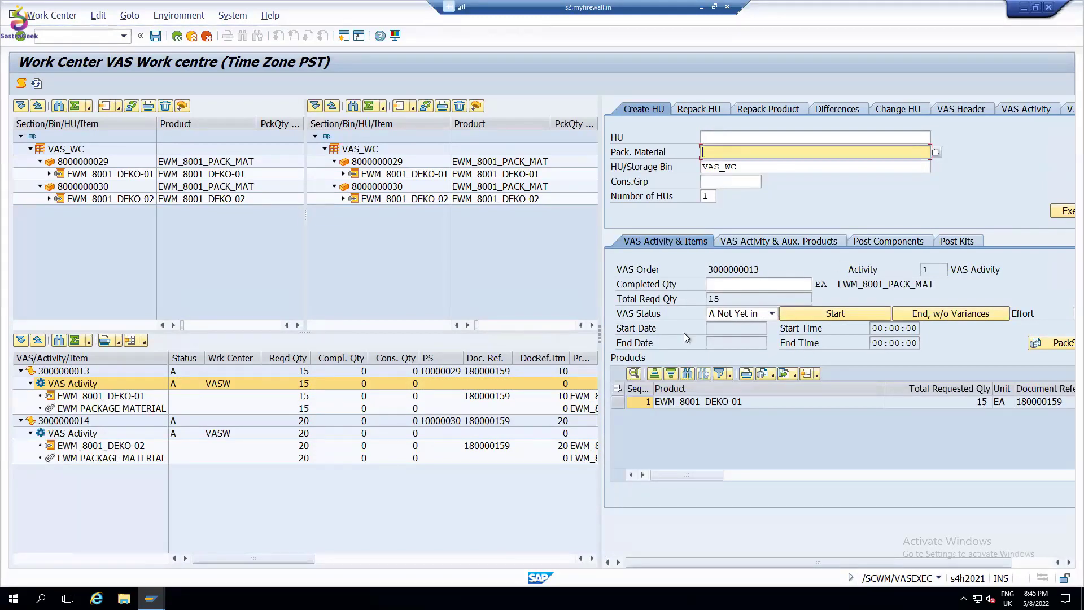
{"action": "left_click", "coordinate": [826, 314]}
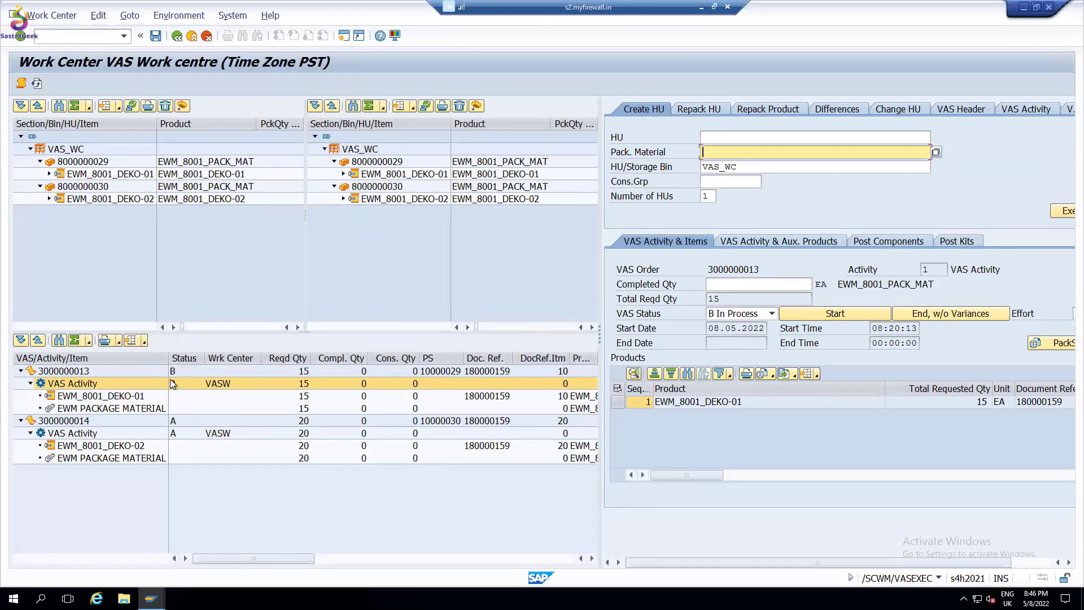
{"action": "left_click", "coordinate": [931, 314]}
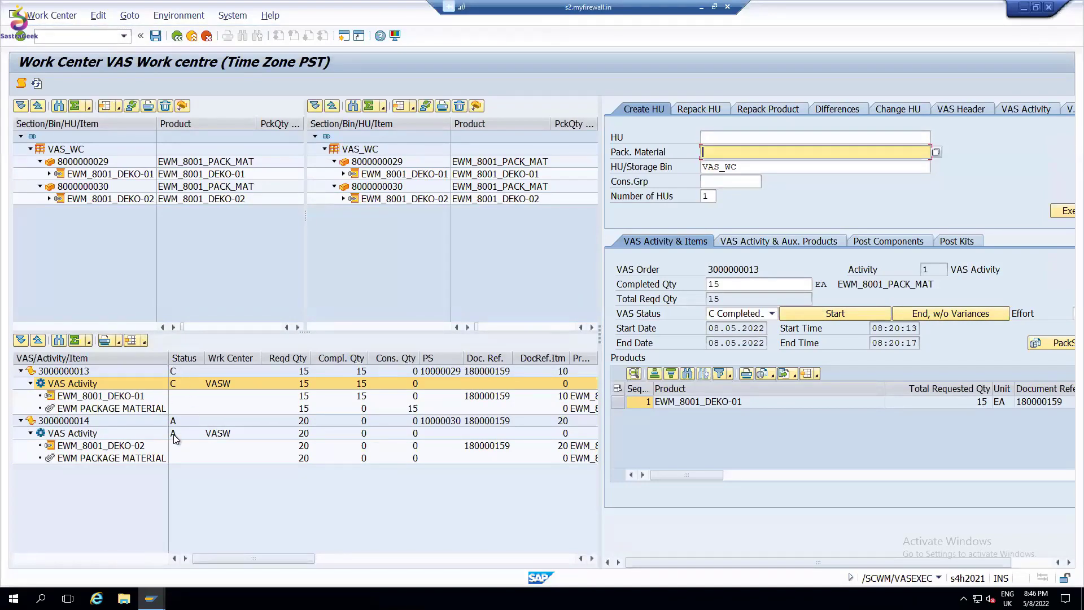
Step: Start the VAS activity of the VAS order for EWM_8001_DEKO-02
{"action": "left_click", "coordinate": [86, 423]}
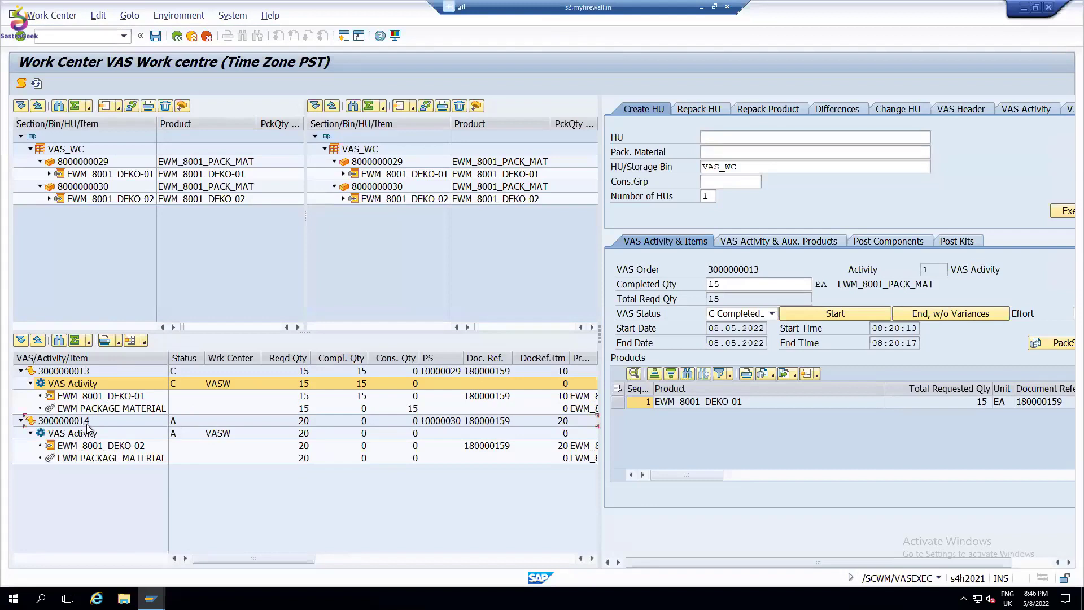
{"action": "left_click", "coordinate": [118, 399]}
{"action": "left_click", "coordinate": [130, 448]}
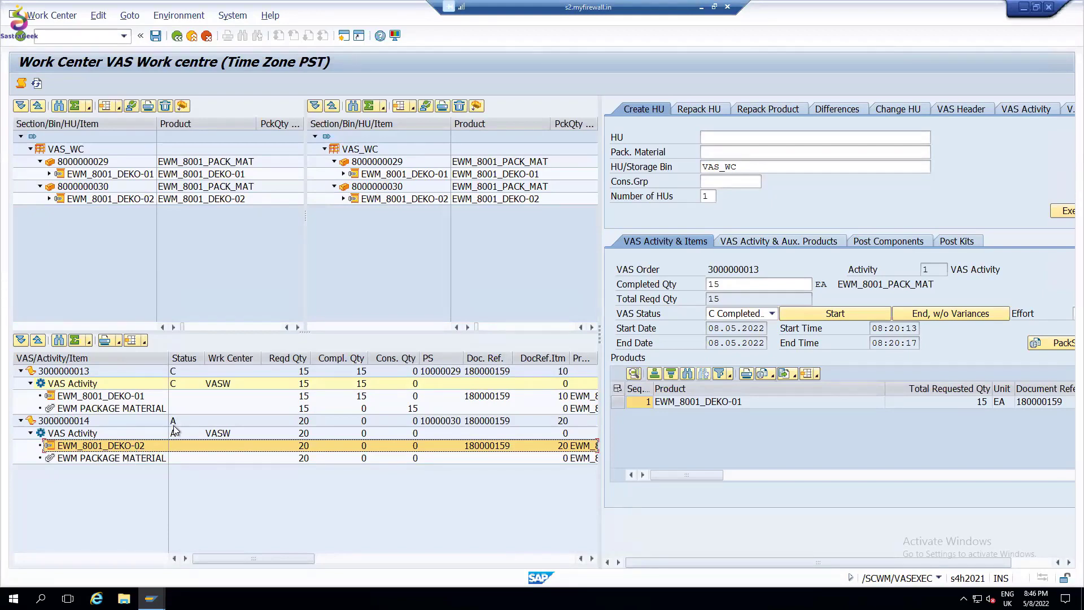
{"action": "left_click", "coordinate": [82, 423]}
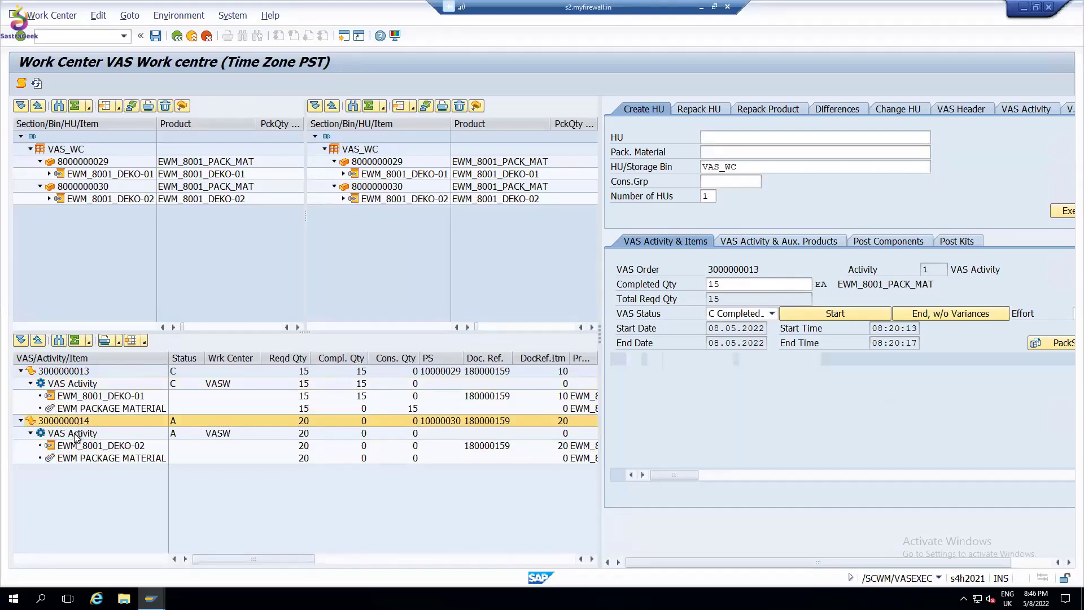
{"action": "left_click", "coordinate": [59, 436]}
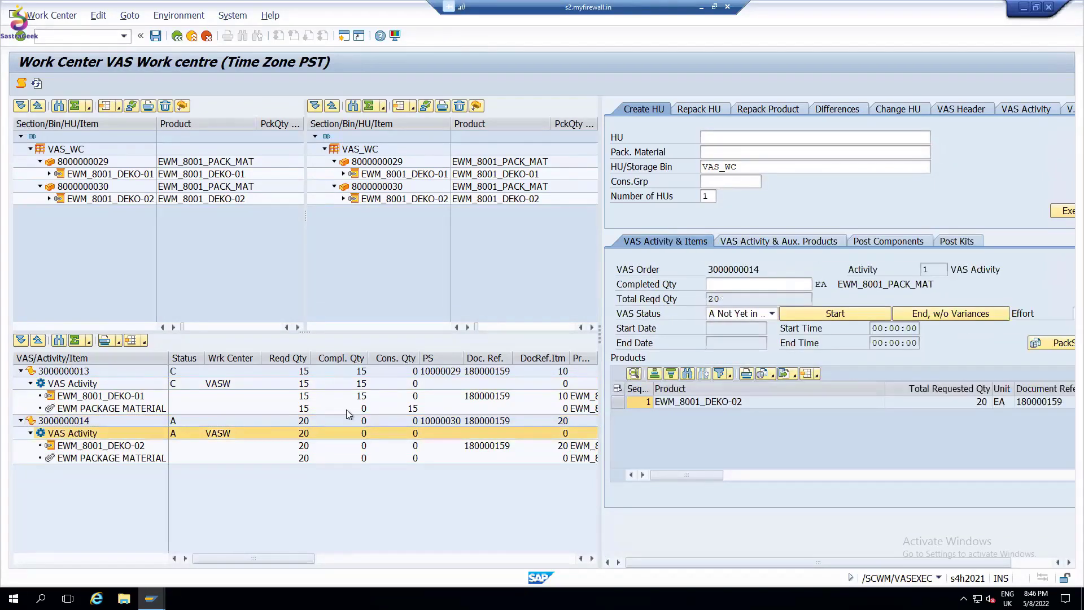
{"action": "left_click", "coordinate": [772, 314]}
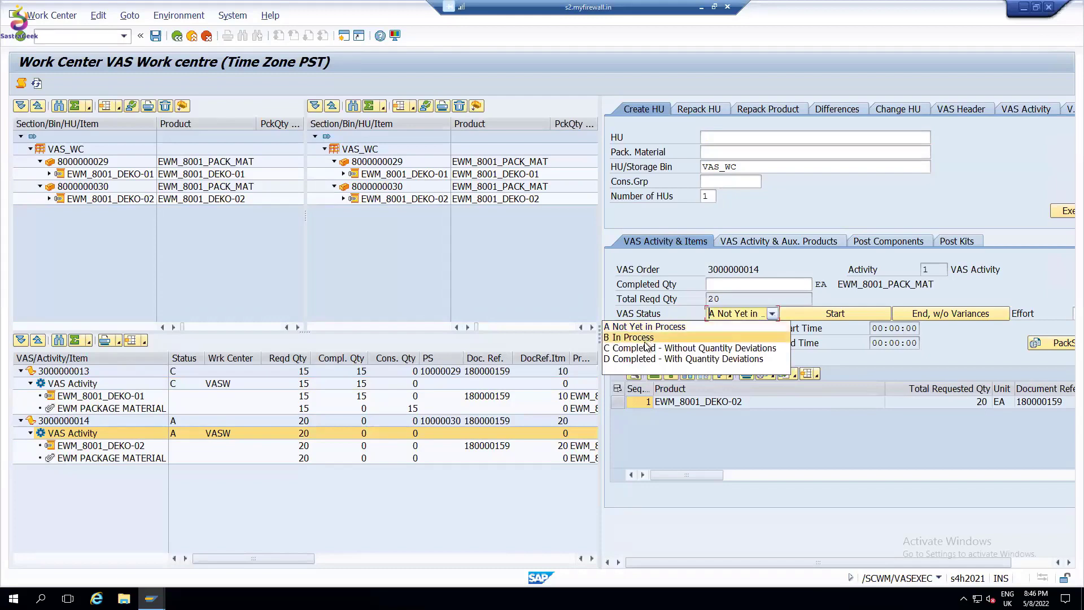
{"action": "left_click", "coordinate": [825, 438]}
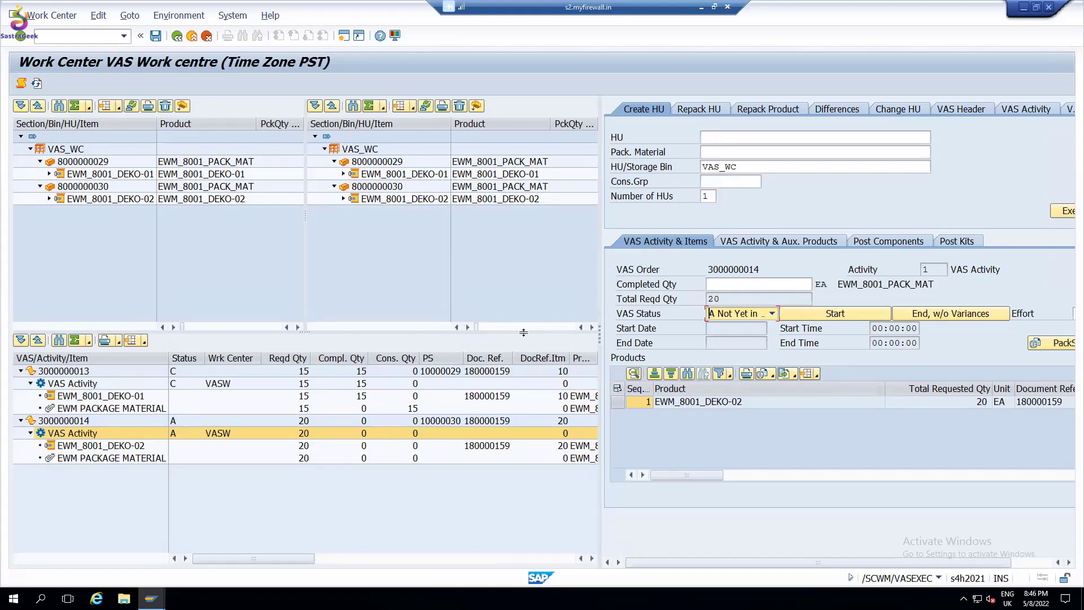
{"action": "left_click", "coordinate": [842, 314]}
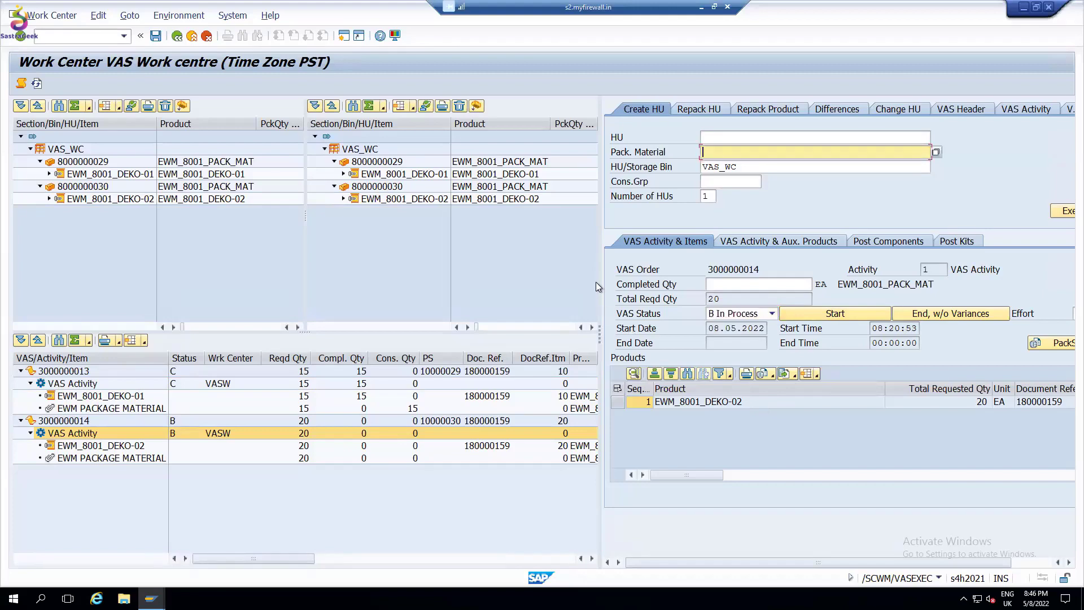
Step: End the EWM_8001_DEKO-02 activity without variances and save the work center
{"action": "left_click", "coordinate": [961, 313]}
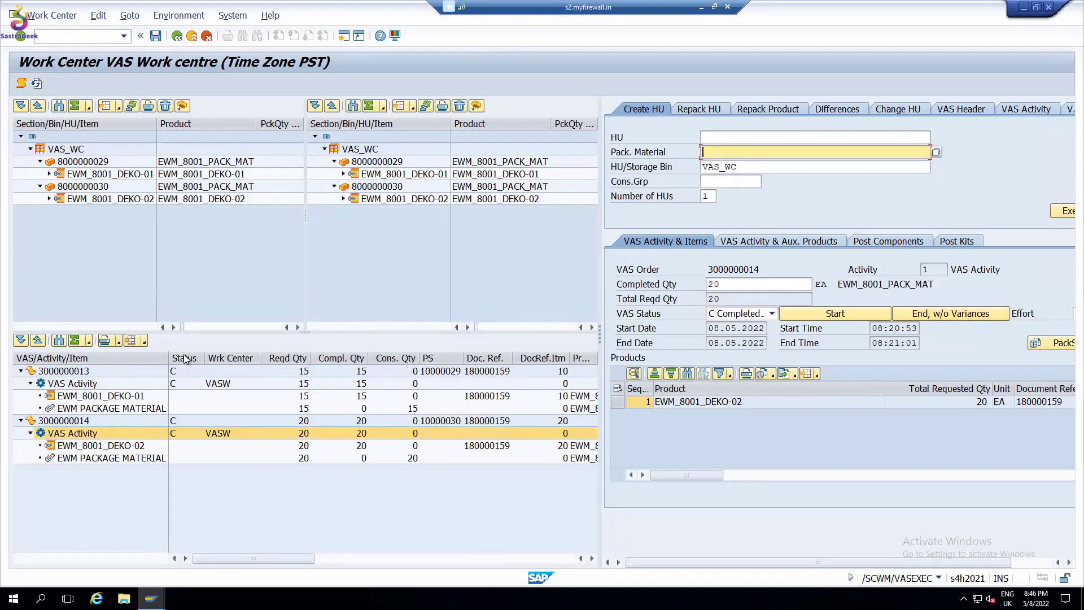
{"action": "left_click", "coordinate": [179, 435]}
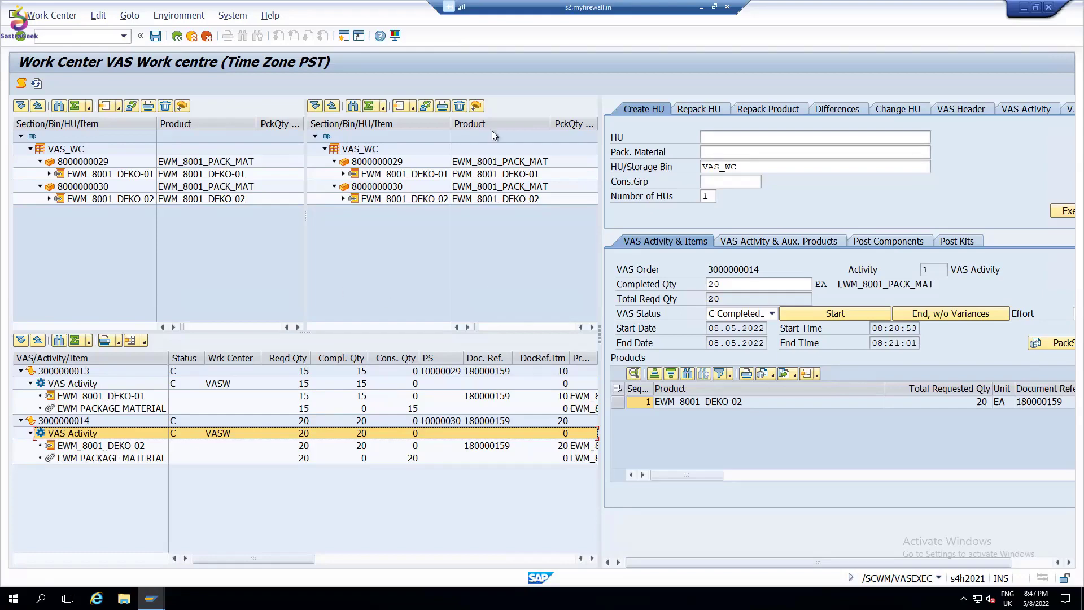
{"action": "left_click", "coordinate": [156, 39]}
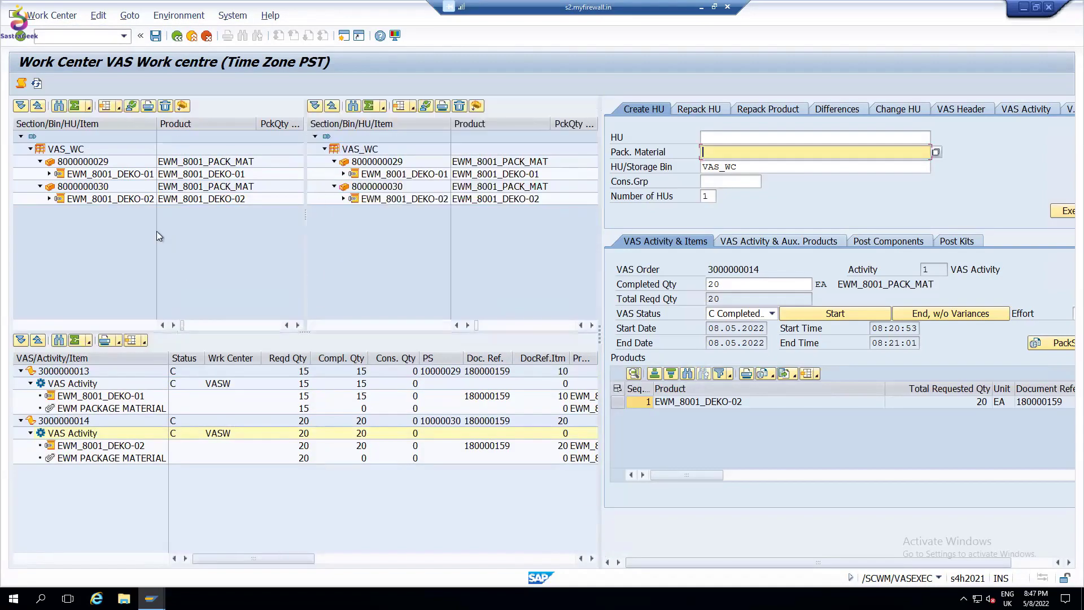
Step: Switch to the warehouse monitor session with the inbound delivery's warehouse tasks and refresh the task list
{"action": "left_click", "coordinate": [150, 599]}
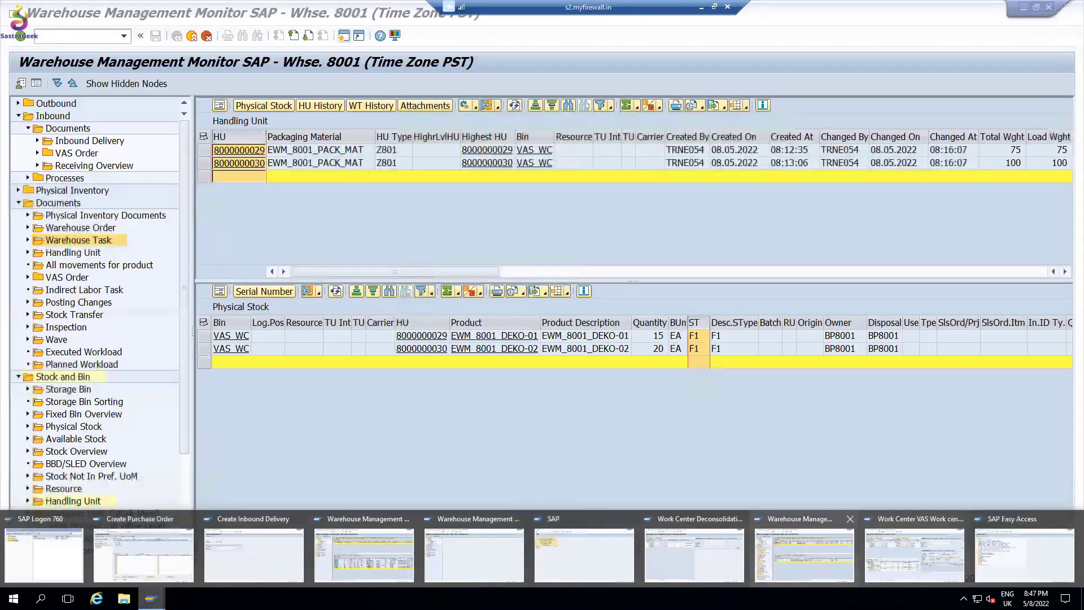
{"action": "left_click", "coordinate": [340, 536]}
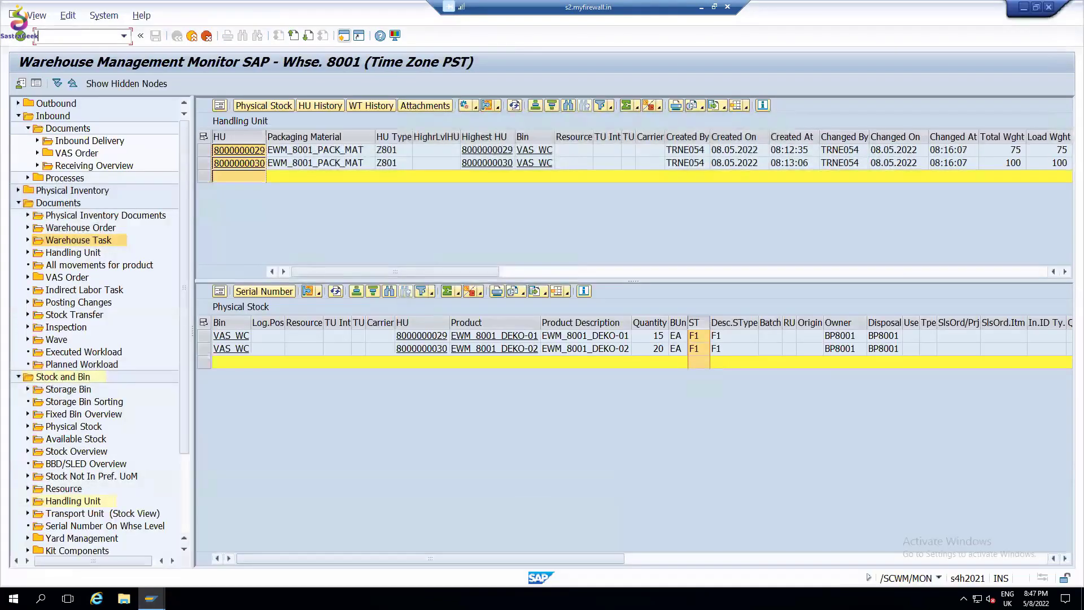
{"action": "left_click", "coordinate": [150, 599]}
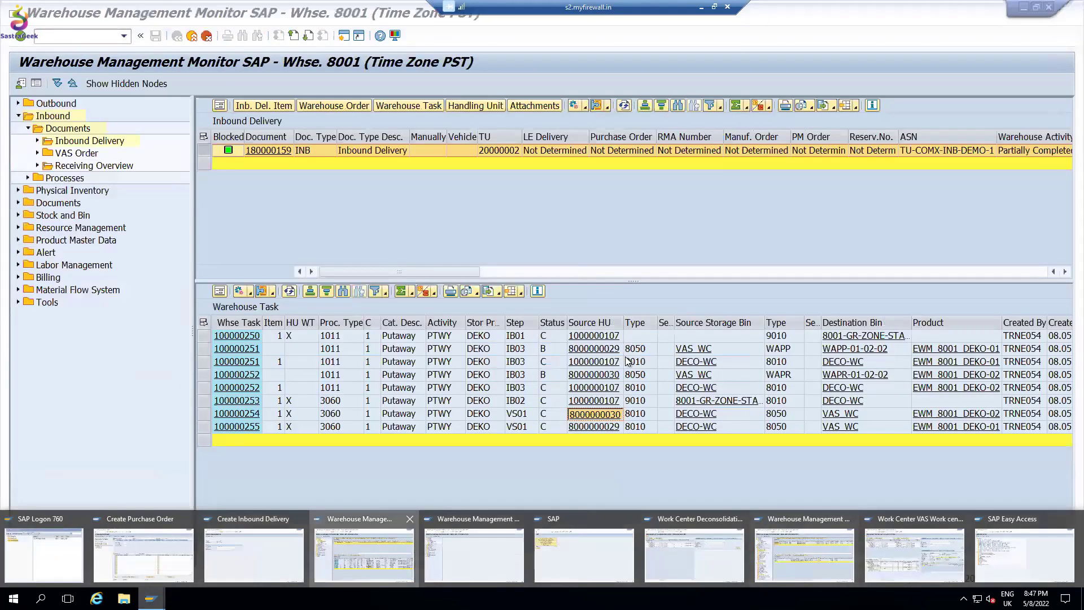
{"action": "left_click", "coordinate": [472, 551]}
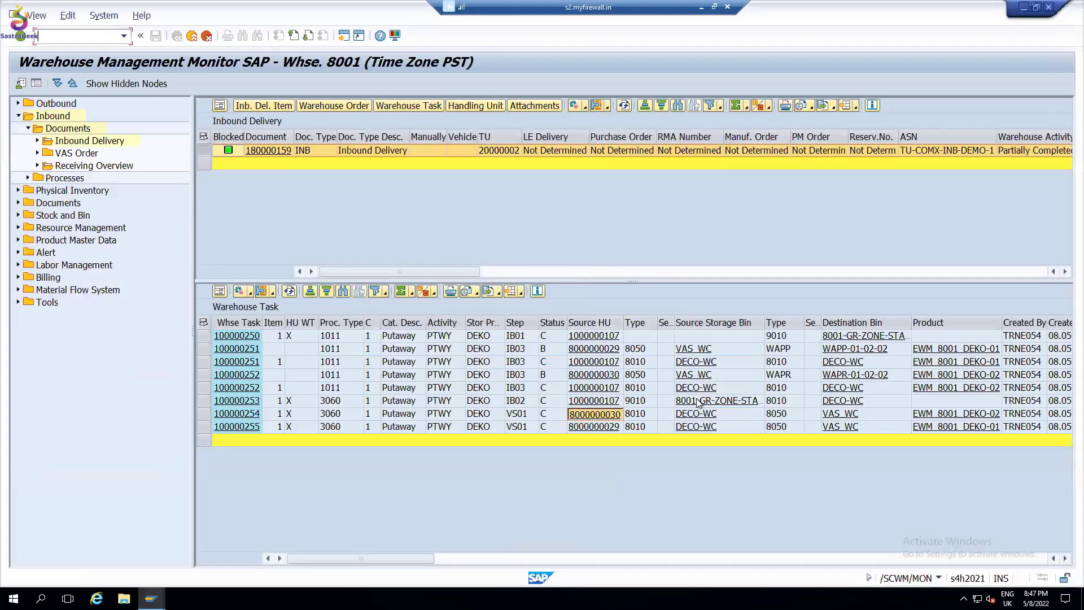
{"action": "left_click", "coordinate": [291, 292]}
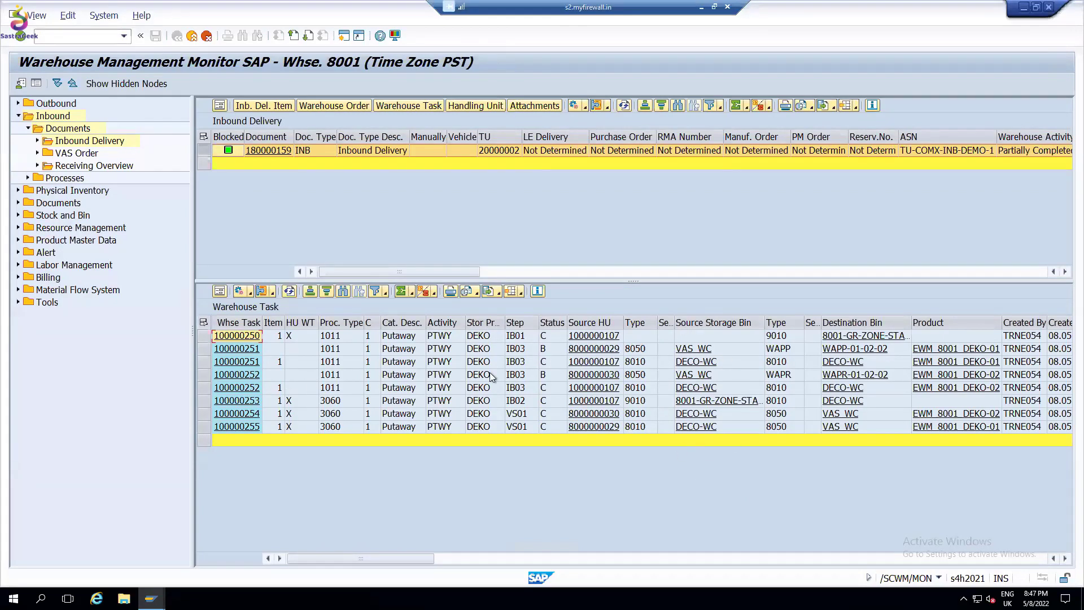
Step: Look up the possible warehouse task status values from the putaway task to WAPP-01-02-02 and close the list
{"action": "left_click", "coordinate": [550, 377]}
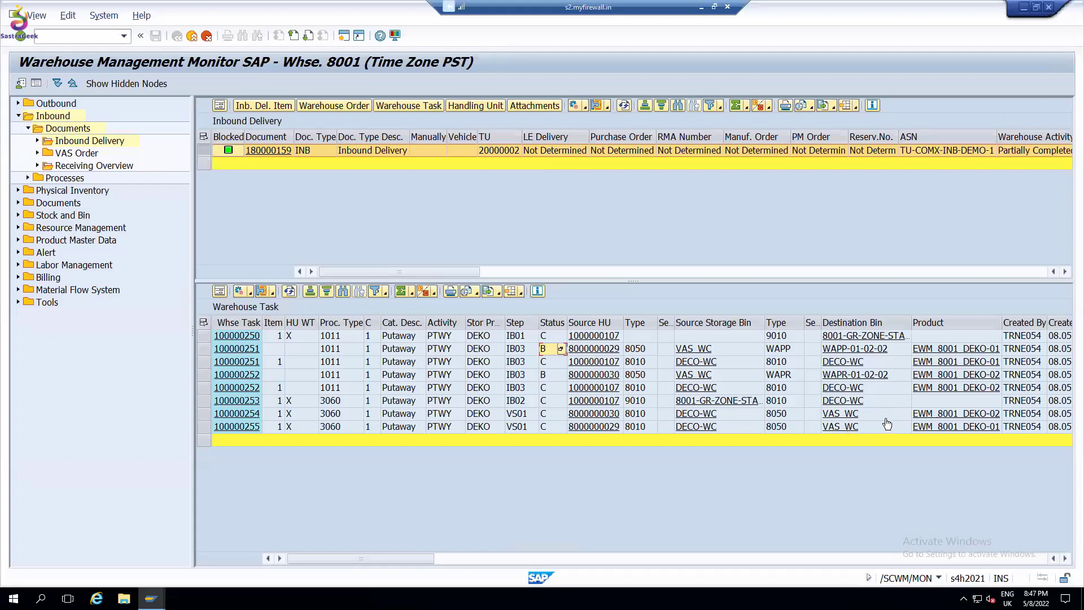
{"action": "left_click", "coordinate": [560, 348]}
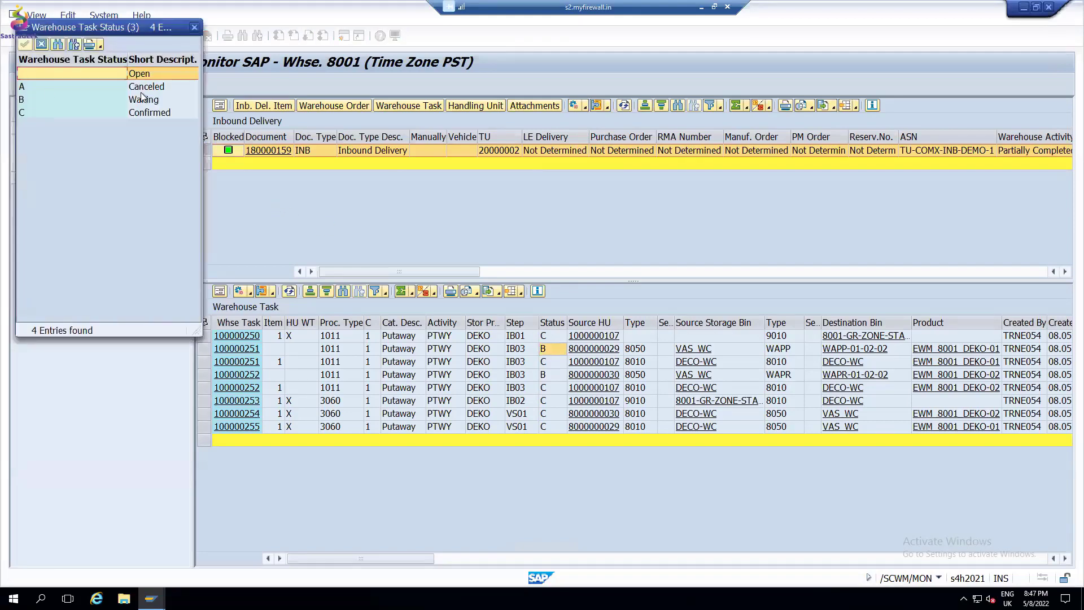
{"action": "left_click", "coordinate": [148, 101]}
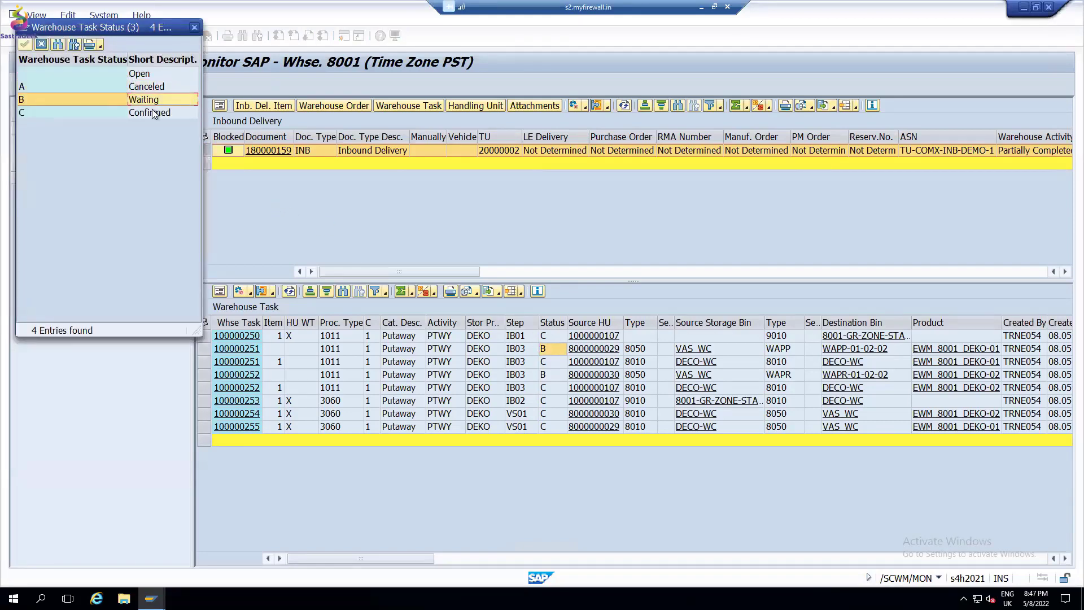
{"action": "left_click", "coordinate": [153, 113]}
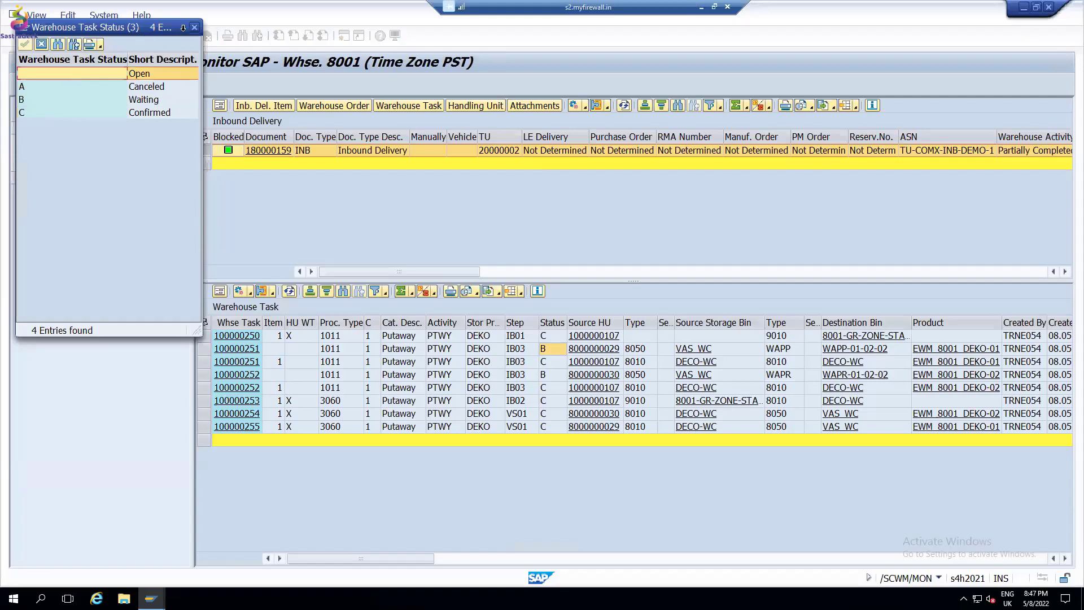
{"action": "left_click", "coordinate": [196, 27]}
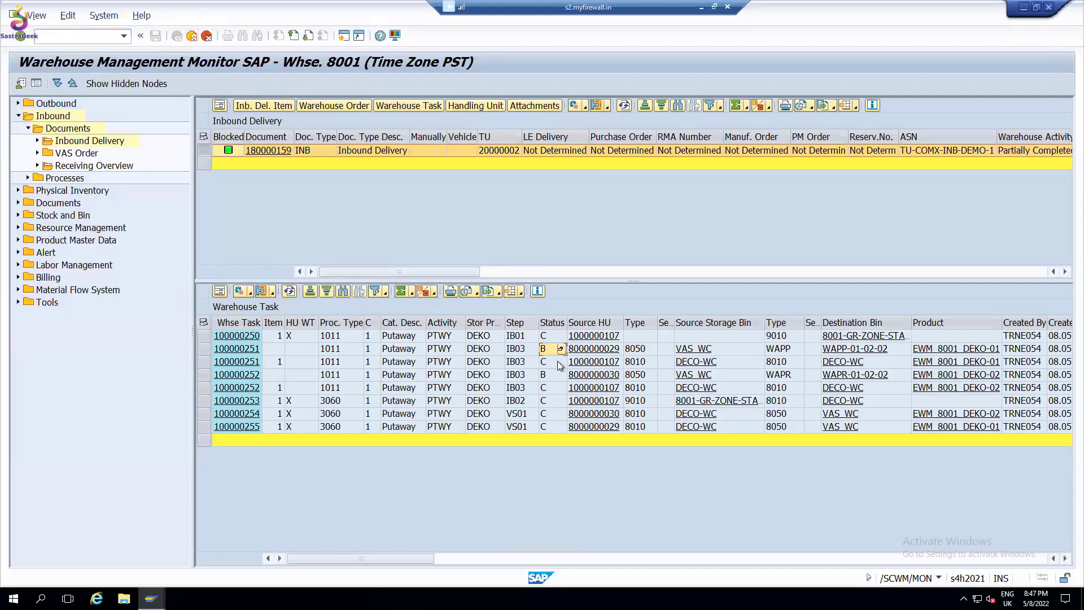
Step: Return to the VAS work center and complete the process step for the handling units of EWM_8001_DEKO-01 and EWM_8001_DEKO-02
{"action": "left_click", "coordinate": [152, 599]}
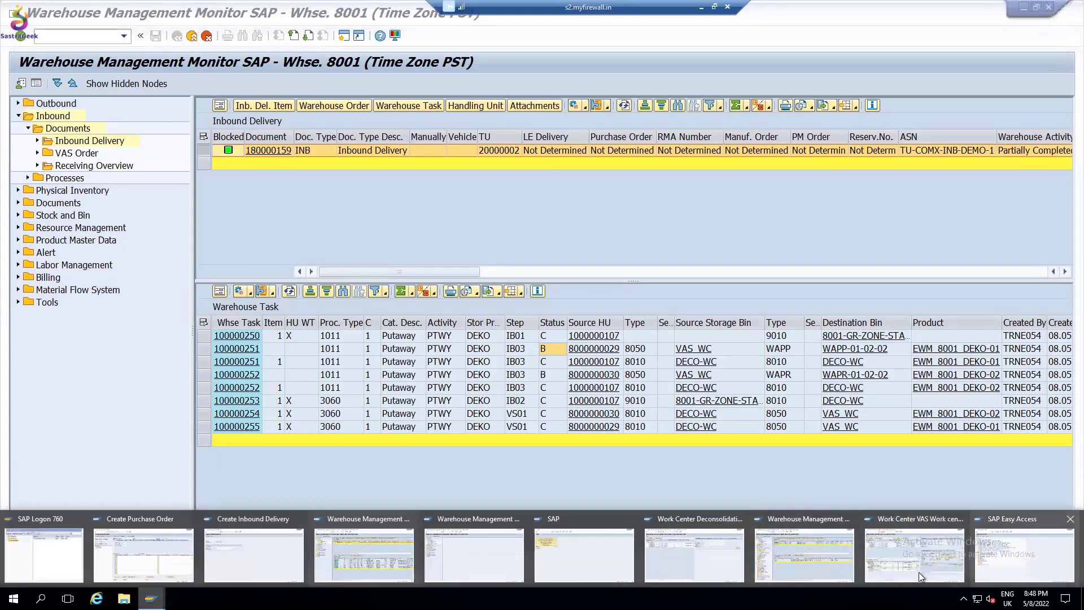
{"action": "left_click", "coordinate": [919, 571]}
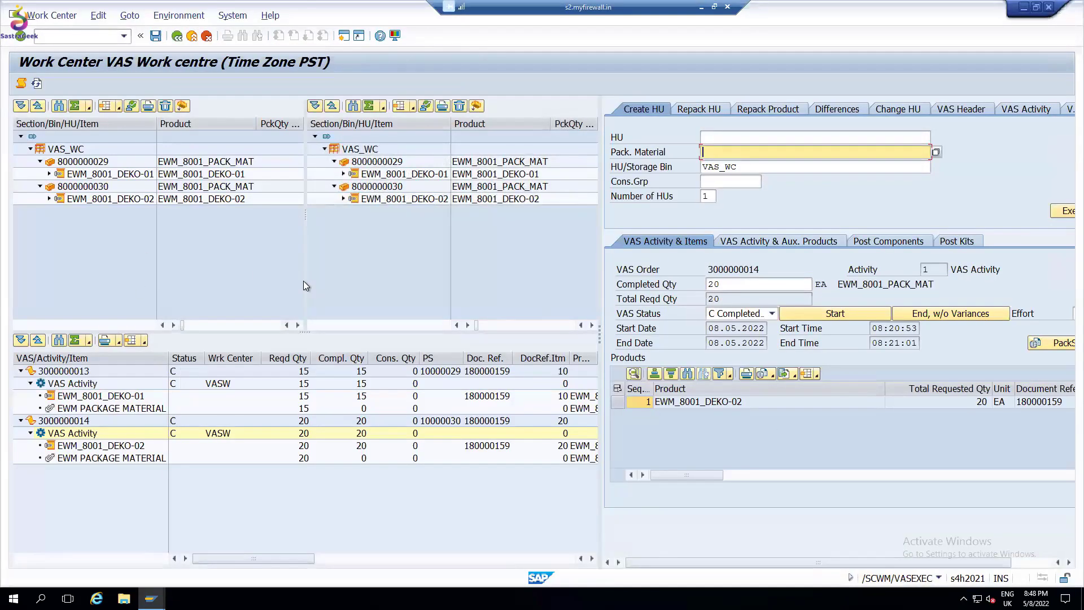
{"action": "left_click", "coordinate": [89, 164]}
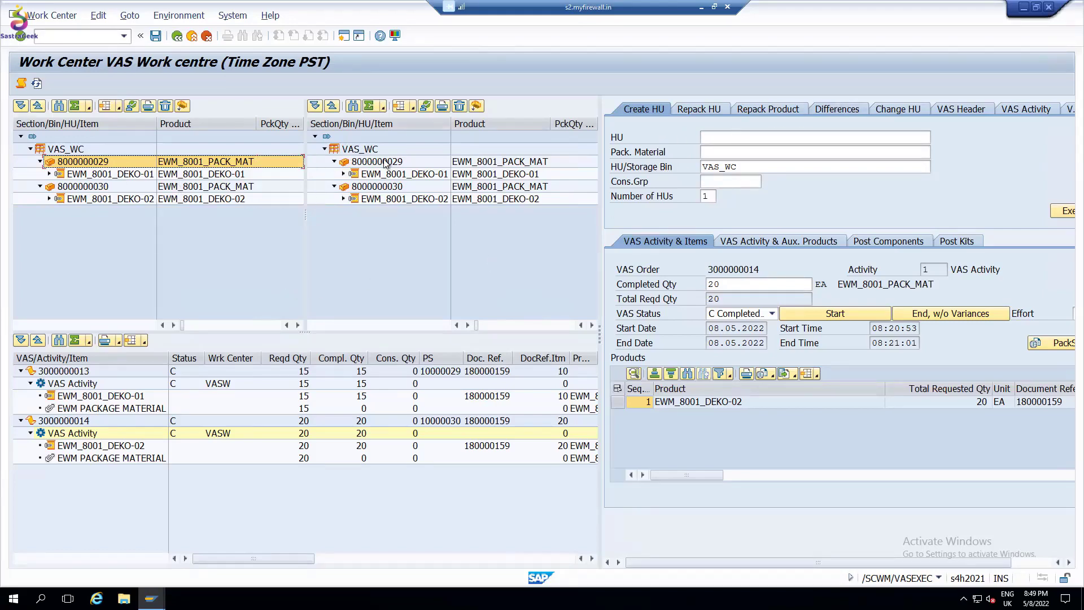
{"action": "left_click", "coordinate": [416, 165]}
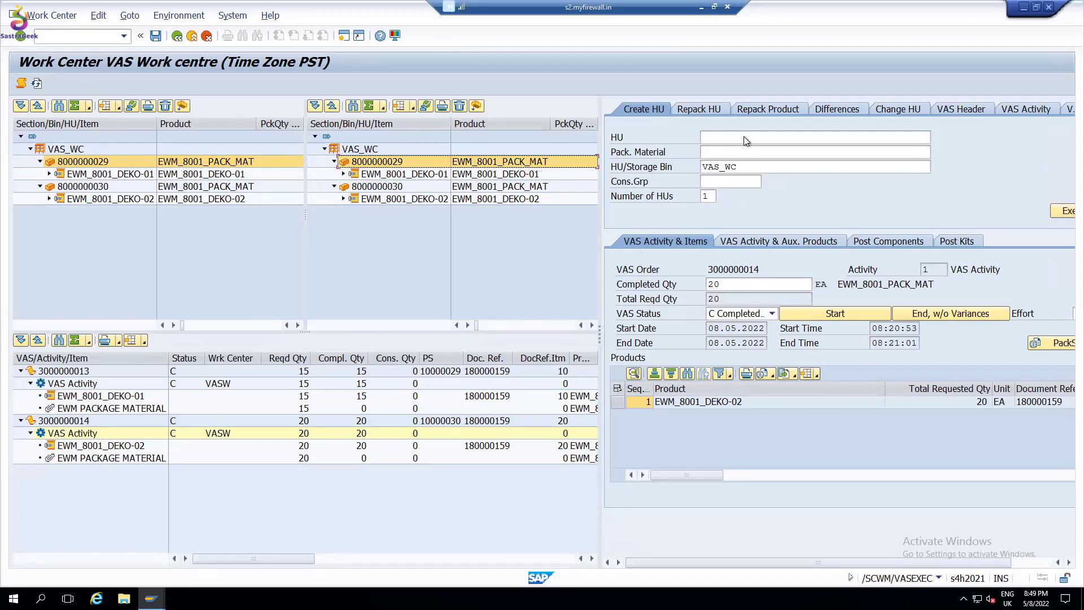
{"action": "left_click", "coordinate": [837, 110]}
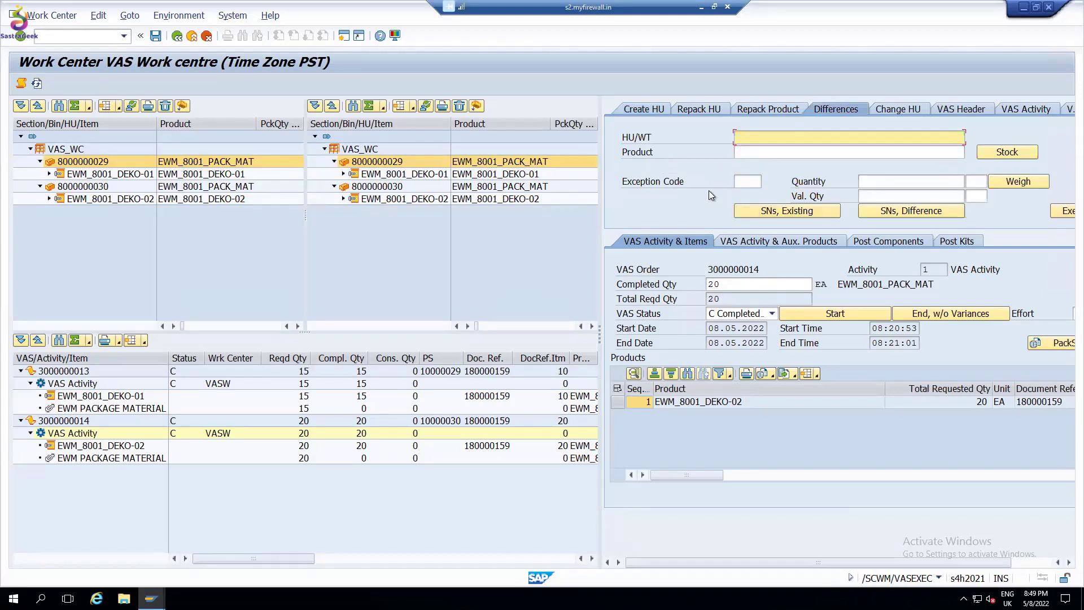
{"action": "left_click", "coordinate": [395, 188]}
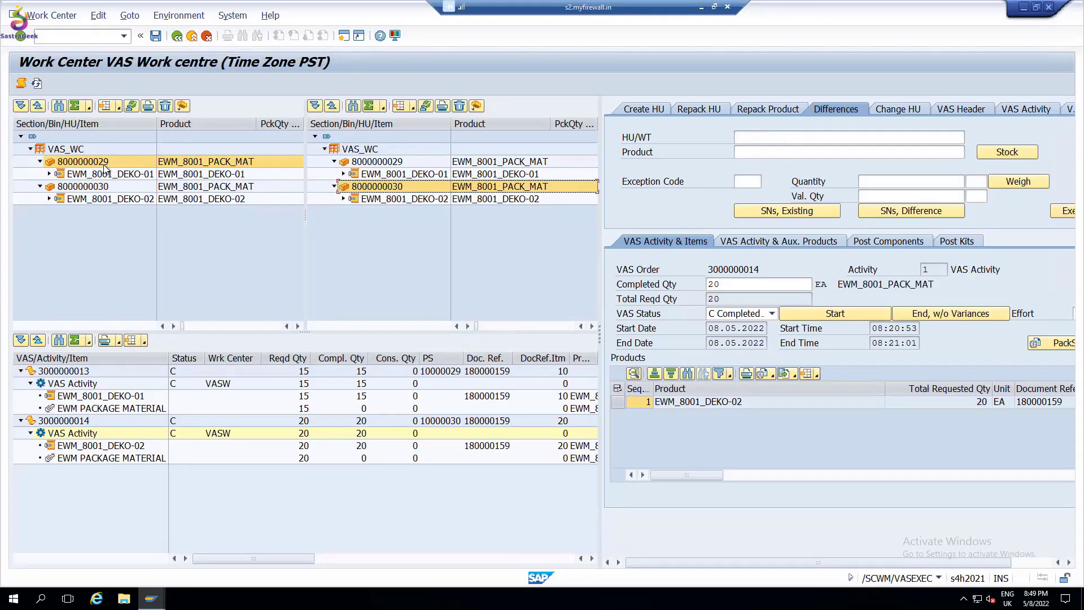
{"action": "left_click", "coordinate": [132, 107]}
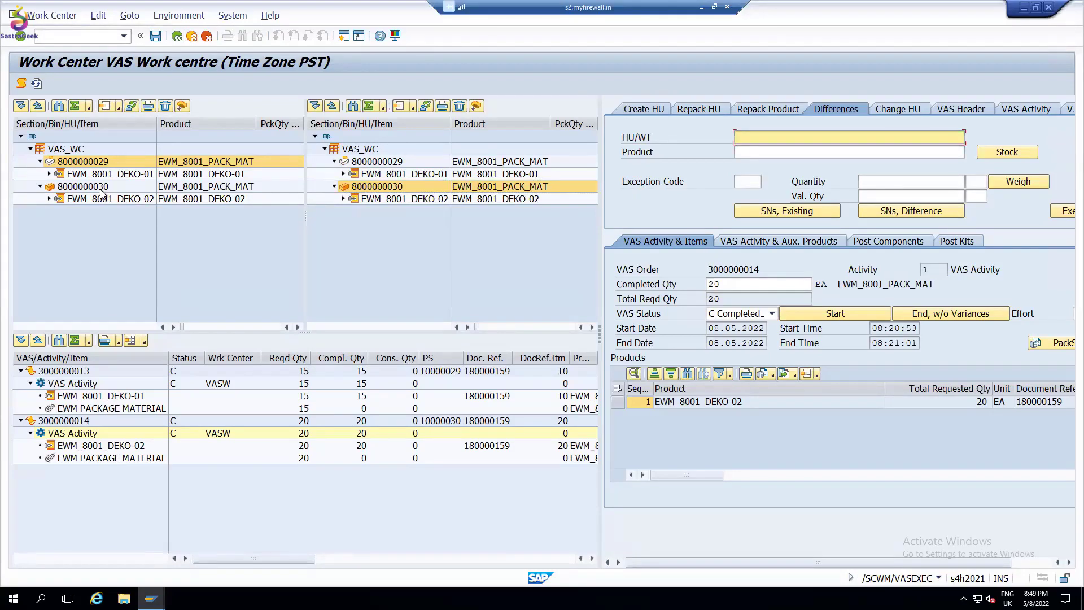
{"action": "left_click", "coordinate": [133, 108]}
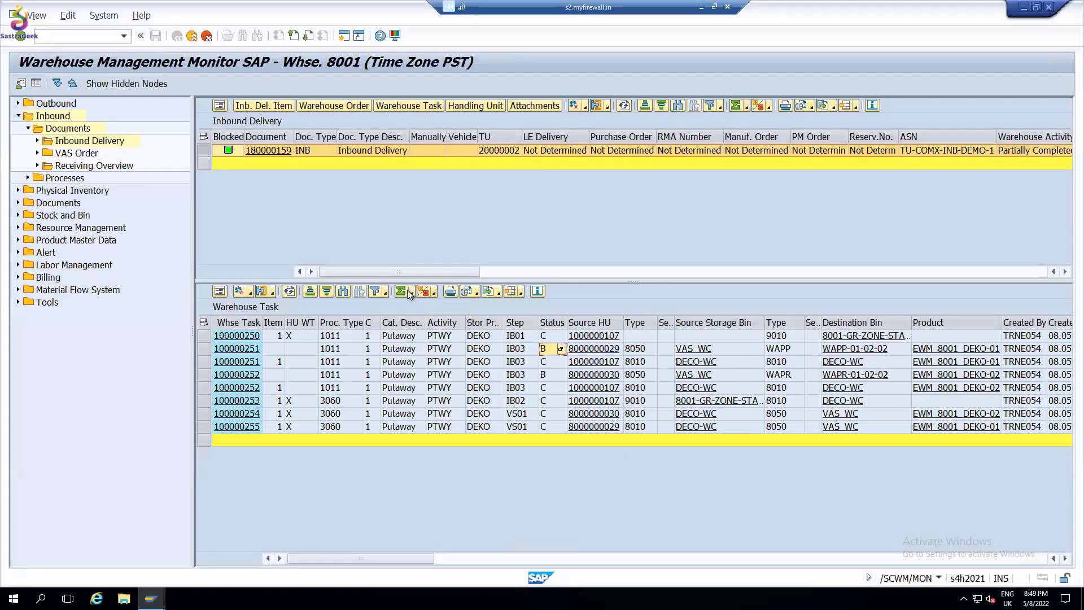
Step: Refresh the warehouse tasks in the warehouse monitor and check the status and source type of the tasks leaving VAS_WC
{"action": "left_click", "coordinate": [553, 347]}
{"action": "left_click", "coordinate": [549, 375]}
{"action": "left_click", "coordinate": [639, 350]}
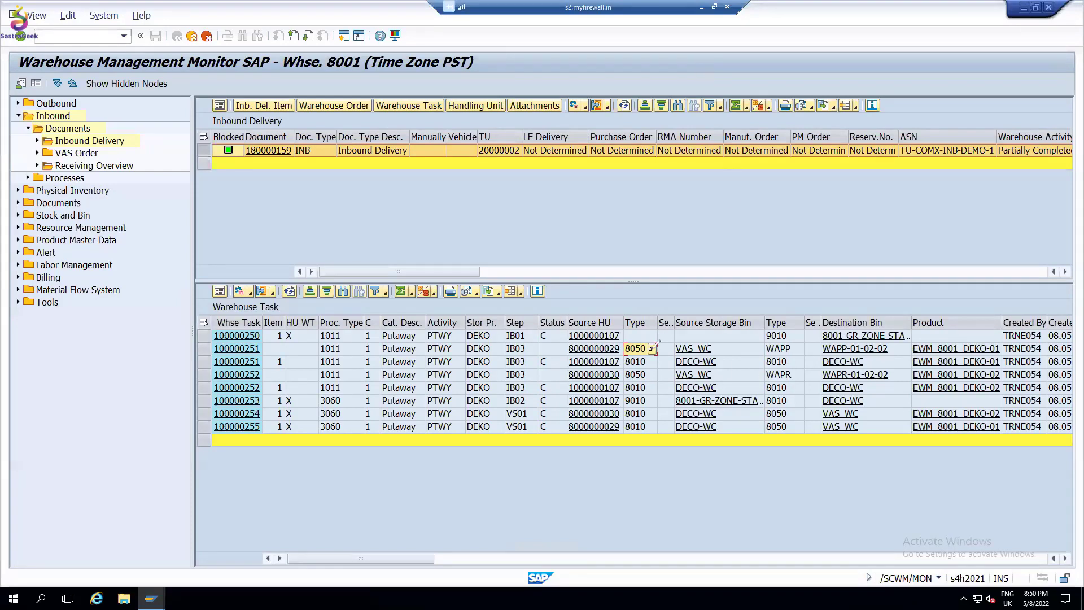
{"action": "mouse_move", "coordinate": [639, 341]}
{"action": "left_mouse_down"}
{"action": "mouse_move", "coordinate": [801, 311]}
{"action": "mouse_move", "coordinate": [831, 342]}
{"action": "mouse_move", "coordinate": [803, 351]}
{"action": "left_mouse_up"}
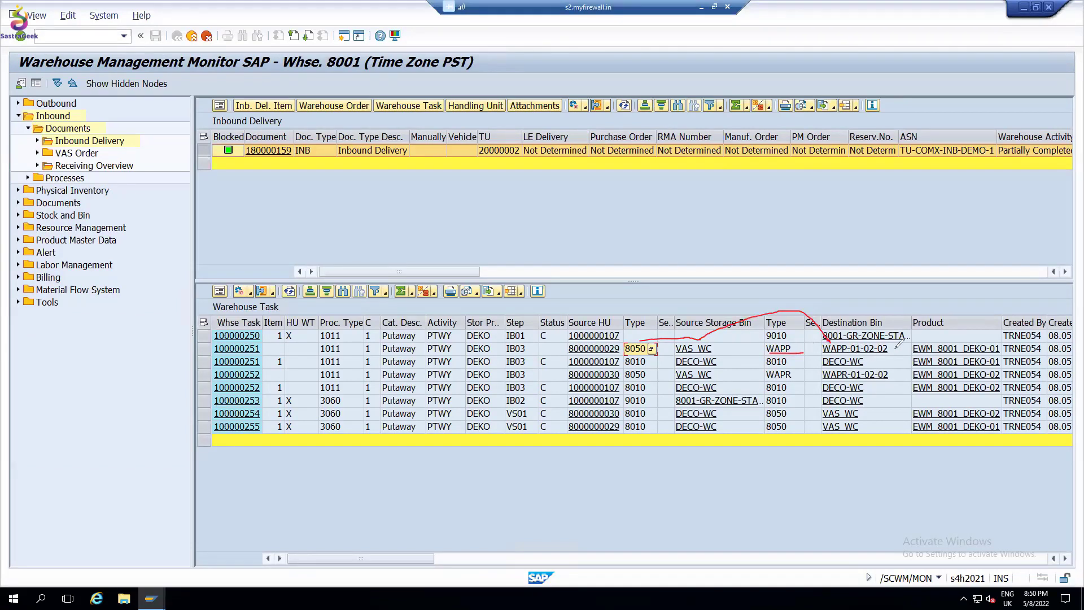
{"action": "left_click_drag", "start_coordinate": [913, 342], "coordinate": [898, 354]}
{"action": "left_click_drag", "start_coordinate": [626, 382], "coordinate": [647, 381]}
{"action": "left_click_drag", "start_coordinate": [692, 381], "coordinate": [710, 379]}
{"action": "left_click_drag", "start_coordinate": [808, 382], "coordinate": [835, 379]}
{"action": "key", "text": "e"}
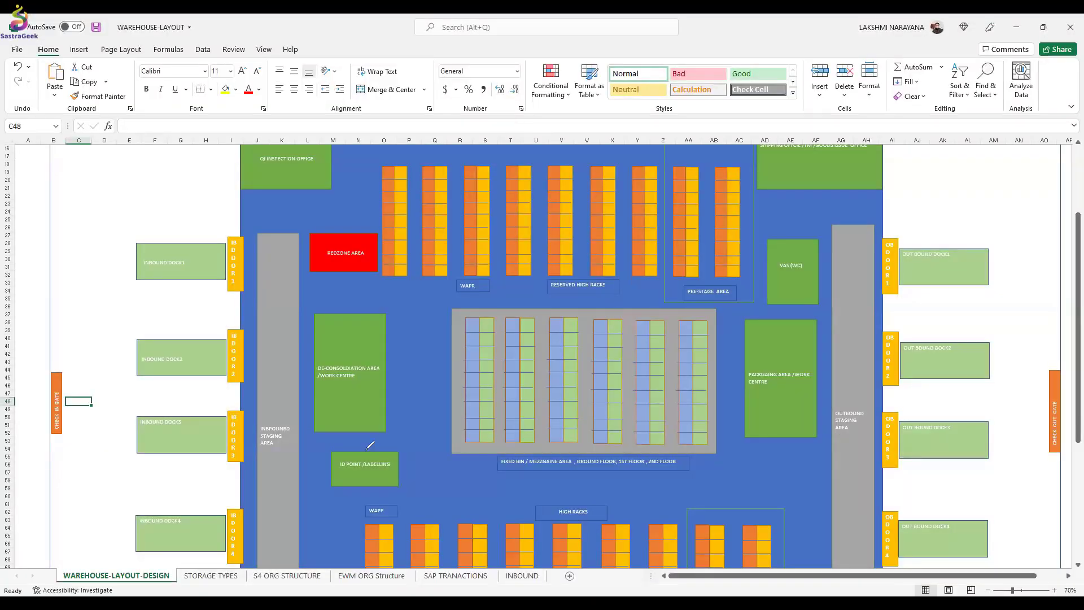
{"action": "mouse_move", "coordinate": [409, 373]}
{"action": "left_mouse_down"}
{"action": "mouse_move", "coordinate": [410, 317]}
{"action": "mouse_move", "coordinate": [458, 418]}
{"action": "mouse_move", "coordinate": [407, 433]}
{"action": "left_mouse_up"}
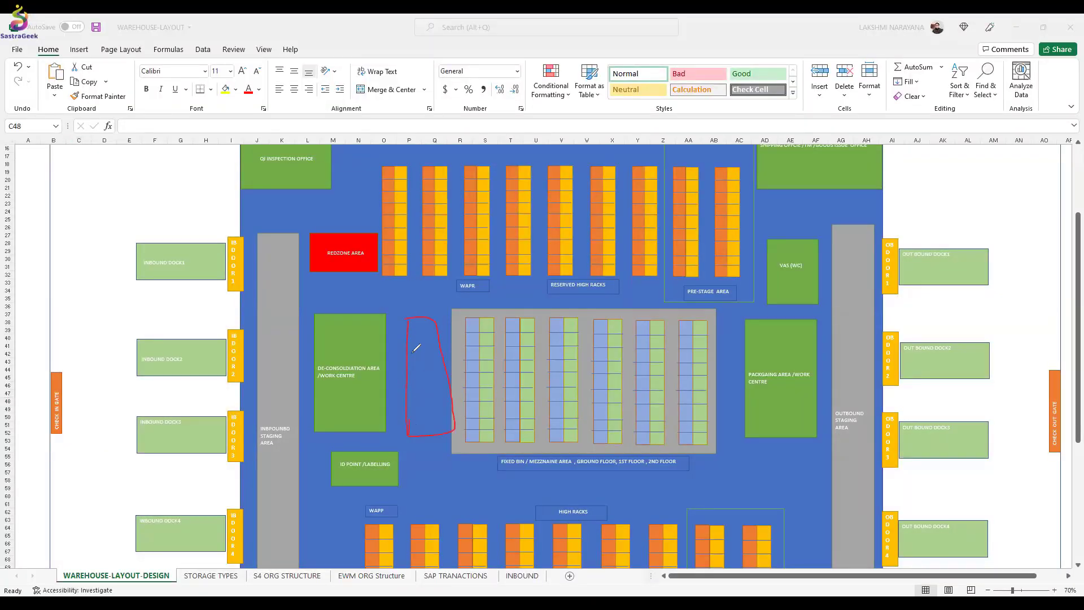
{"action": "mouse_move", "coordinate": [412, 353]}
{"action": "left_mouse_down"}
{"action": "mouse_move", "coordinate": [440, 423]}
{"action": "mouse_move", "coordinate": [486, 265]}
{"action": "mouse_move", "coordinate": [511, 244]}
{"action": "mouse_move", "coordinate": [519, 259]}
{"action": "left_mouse_up"}
{"action": "mouse_move", "coordinate": [429, 424]}
{"action": "left_mouse_down"}
{"action": "mouse_move", "coordinate": [485, 534]}
{"action": "mouse_move", "coordinate": [514, 552]}
{"action": "left_mouse_up"}
{"action": "mouse_move", "coordinate": [182, 292]}
{"action": "left_mouse_down"}
{"action": "mouse_move", "coordinate": [245, 252]}
{"action": "mouse_move", "coordinate": [271, 259]}
{"action": "mouse_move", "coordinate": [271, 306]}
{"action": "mouse_move", "coordinate": [303, 355]}
{"action": "mouse_move", "coordinate": [337, 352]}
{"action": "mouse_move", "coordinate": [354, 332]}
{"action": "mouse_move", "coordinate": [332, 357]}
{"action": "mouse_move", "coordinate": [338, 413]}
{"action": "left_mouse_up"}
{"action": "mouse_move", "coordinate": [336, 388]}
{"action": "left_mouse_down"}
{"action": "mouse_move", "coordinate": [352, 395]}
{"action": "mouse_move", "coordinate": [341, 417]}
{"action": "left_mouse_up"}
{"action": "mouse_move", "coordinate": [362, 376]}
{"action": "left_mouse_down"}
{"action": "mouse_move", "coordinate": [364, 415]}
{"action": "mouse_move", "coordinate": [353, 418]}
{"action": "mouse_move", "coordinate": [373, 411]}
{"action": "left_mouse_up"}
{"action": "left_click_drag", "start_coordinate": [343, 407], "coordinate": [366, 432]}
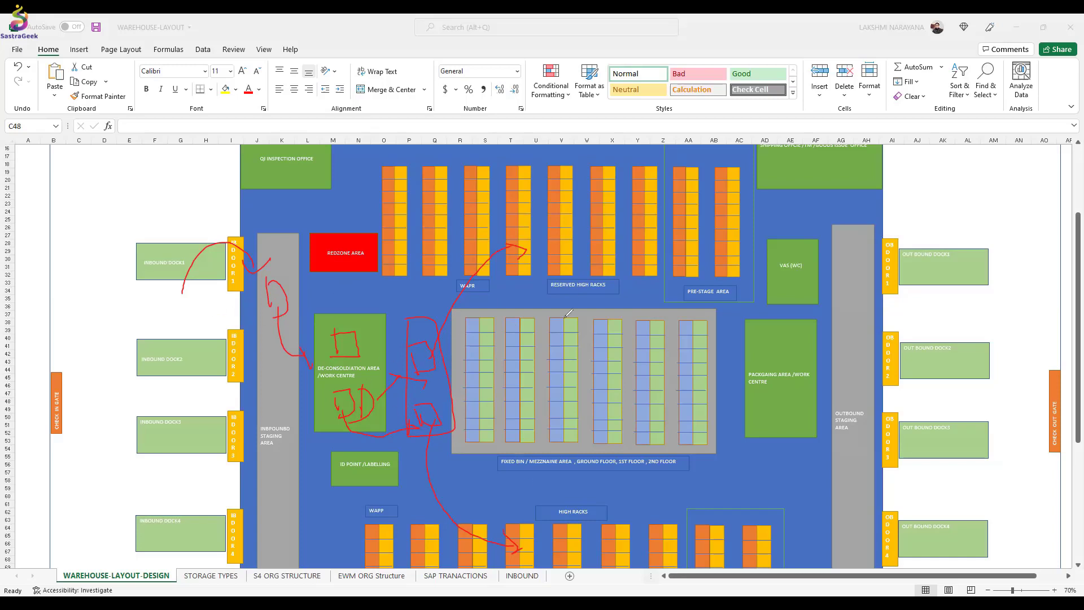
{"action": "mouse_move", "coordinate": [165, 195]}
{"action": "left_mouse_down"}
{"action": "mouse_move", "coordinate": [333, 187]}
{"action": "mouse_move", "coordinate": [537, 232]}
{"action": "left_mouse_up"}
{"action": "mouse_move", "coordinate": [387, 179]}
{"action": "left_mouse_down"}
{"action": "mouse_move", "coordinate": [386, 134]}
{"action": "mouse_move", "coordinate": [391, 148]}
{"action": "left_mouse_up"}
{"action": "mouse_move", "coordinate": [420, 145]}
{"action": "left_mouse_down"}
{"action": "mouse_move", "coordinate": [468, 139]}
{"action": "mouse_move", "coordinate": [490, 178]}
{"action": "left_mouse_up"}
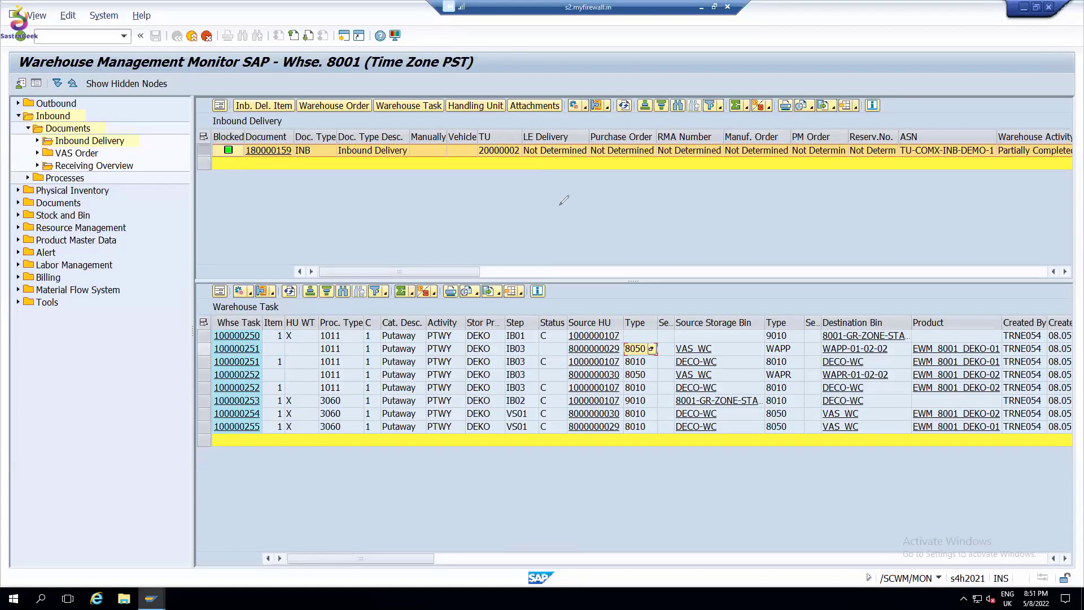
Step: Select both putaway tasks from VAS_WC, to WAPP-01-02-02 and WAPR-01-02-02, and confirm them
{"action": "left_click", "coordinate": [204, 349]}
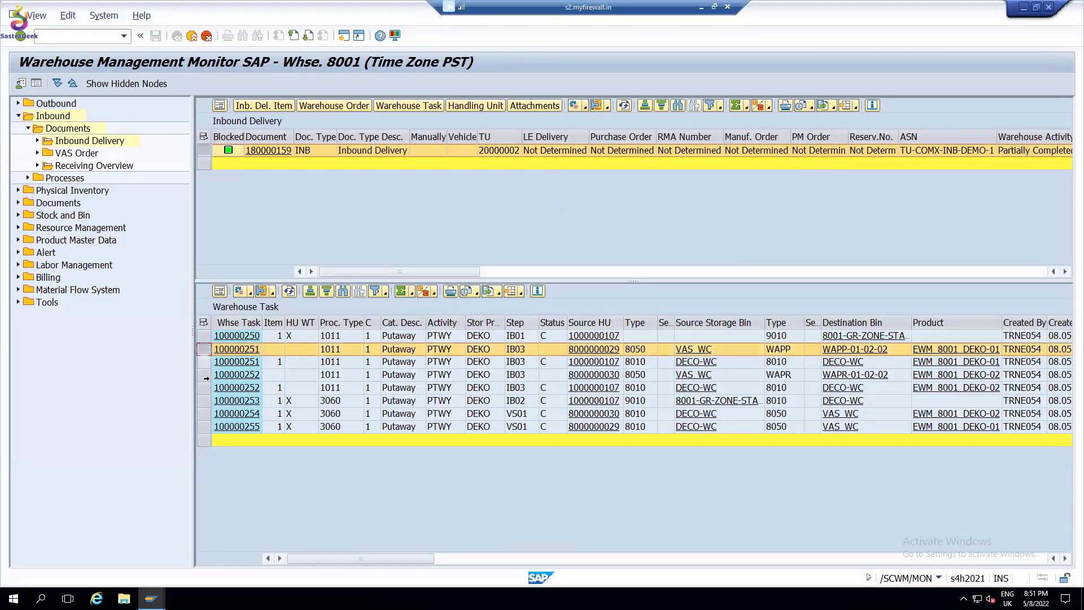
{"action": "left_click", "coordinate": [204, 389], "text": "ctrl"}
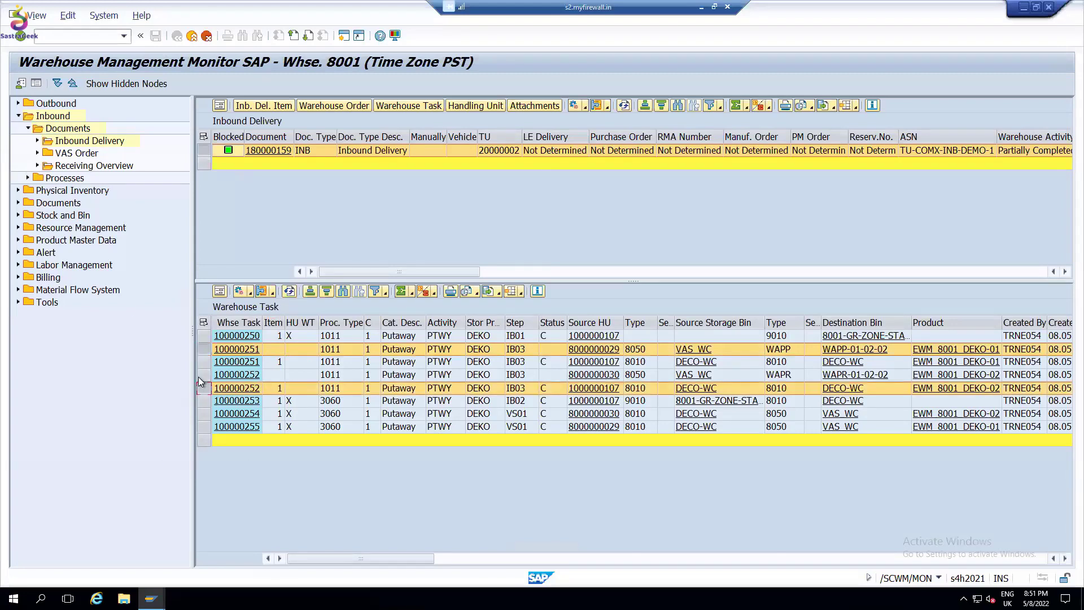
{"action": "left_click", "coordinate": [203, 374]}
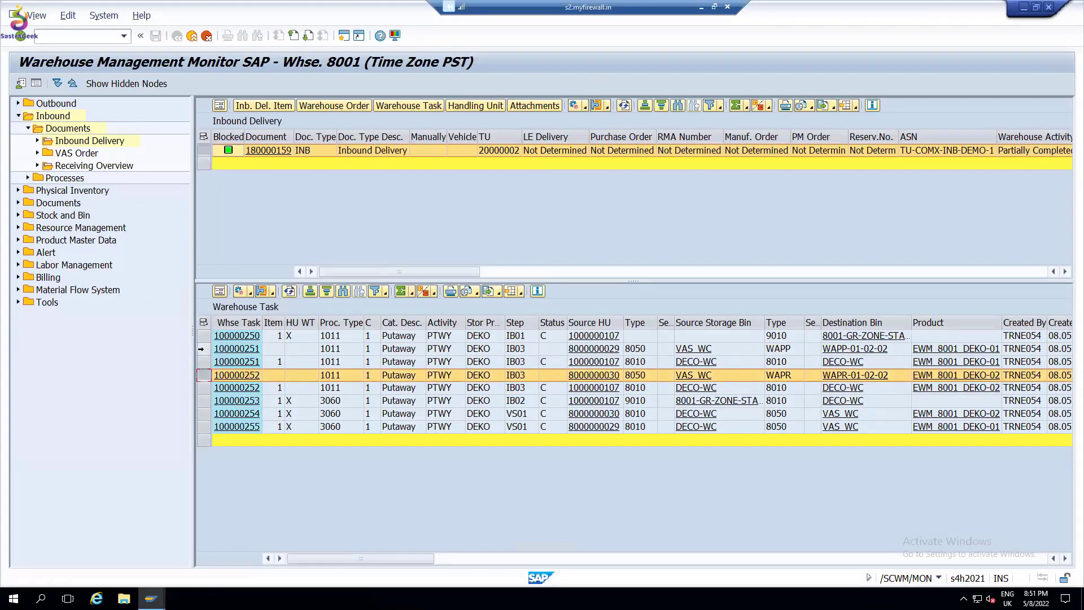
{"action": "left_click", "coordinate": [202, 349], "text": "ctrl"}
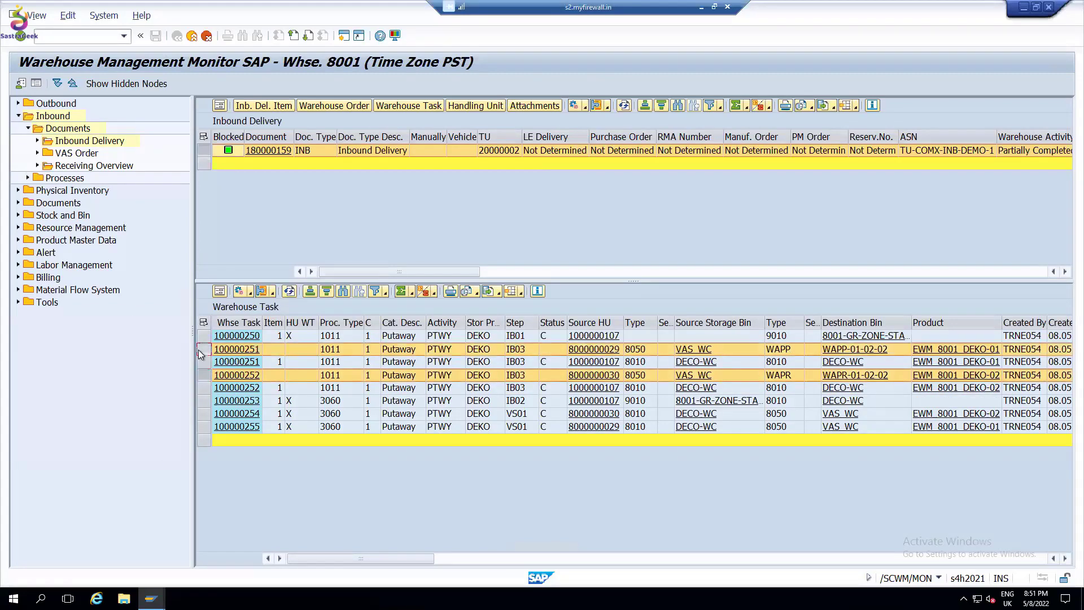
{"action": "left_click", "coordinate": [250, 292]}
{"action": "left_click", "coordinate": [338, 396]}
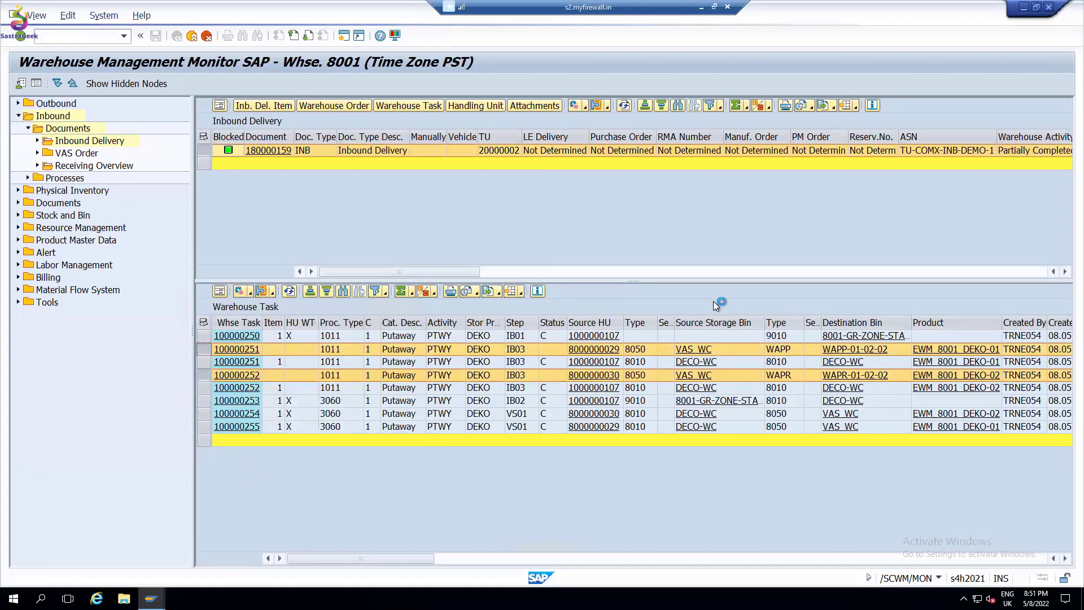